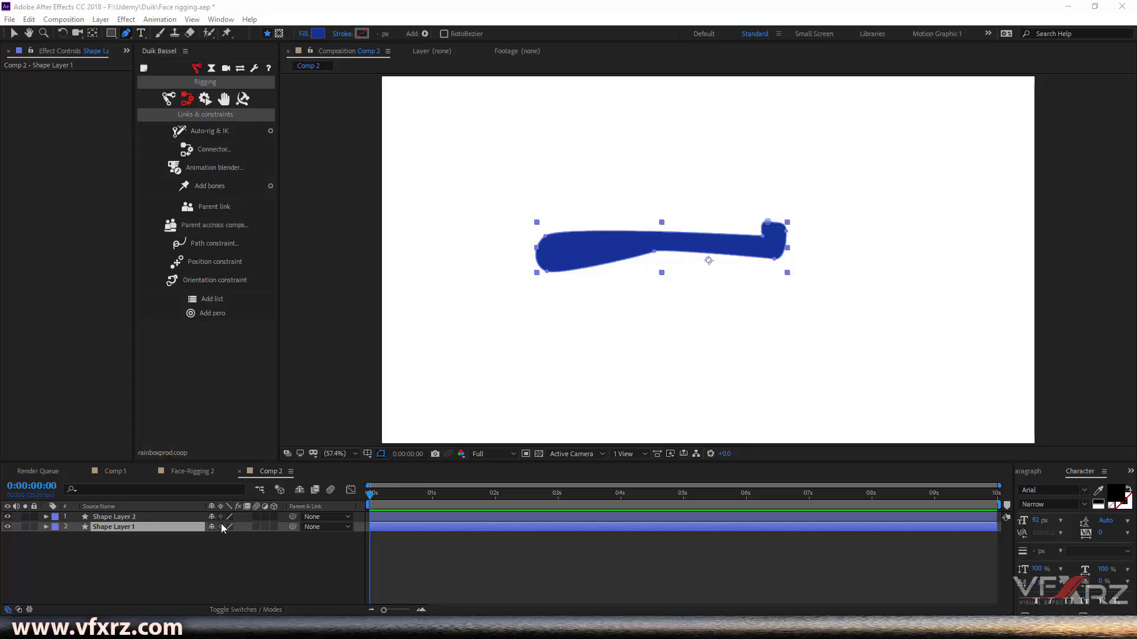
Step: Preview the bulge hump animation, then select the arm shape layer at frame zero
click(126, 515)
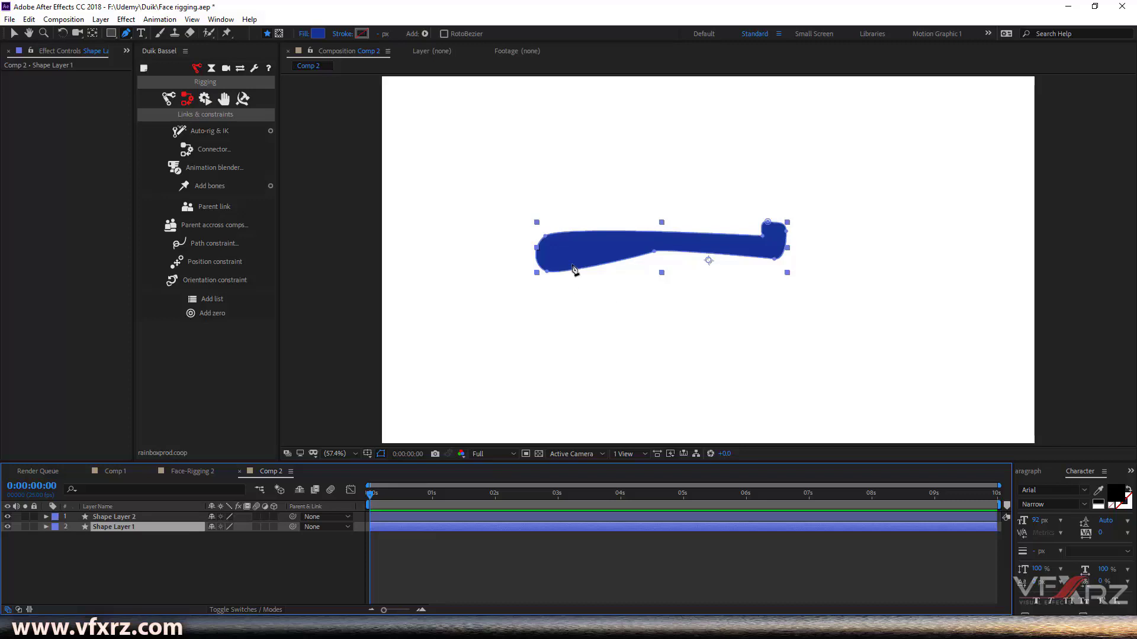
click(107, 518)
click(24, 515)
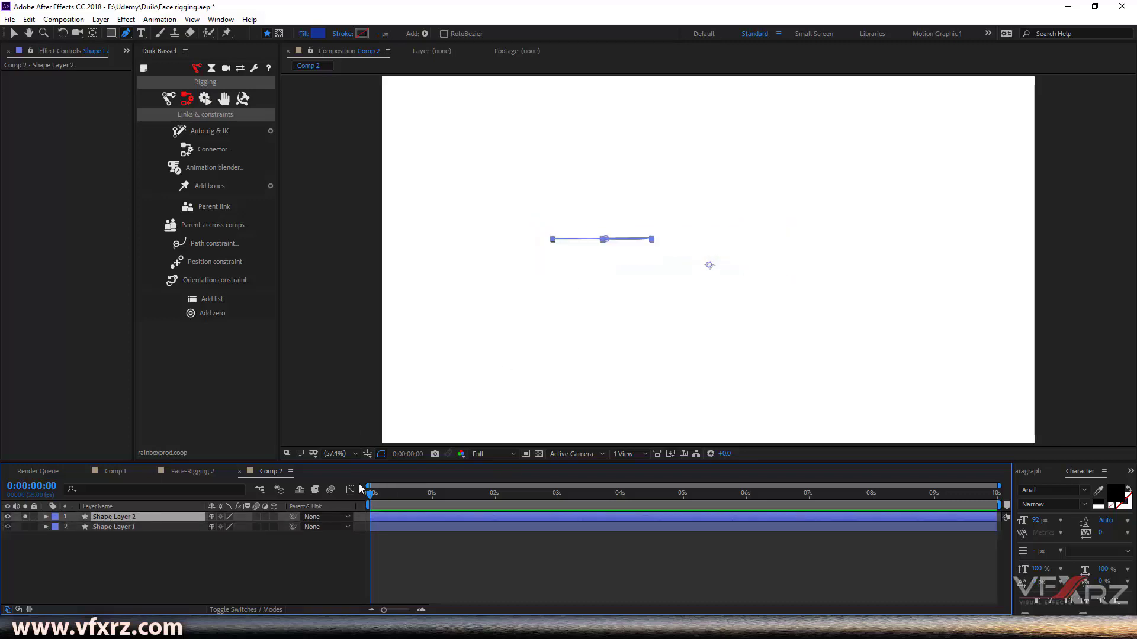
drag(375, 497, 409, 499)
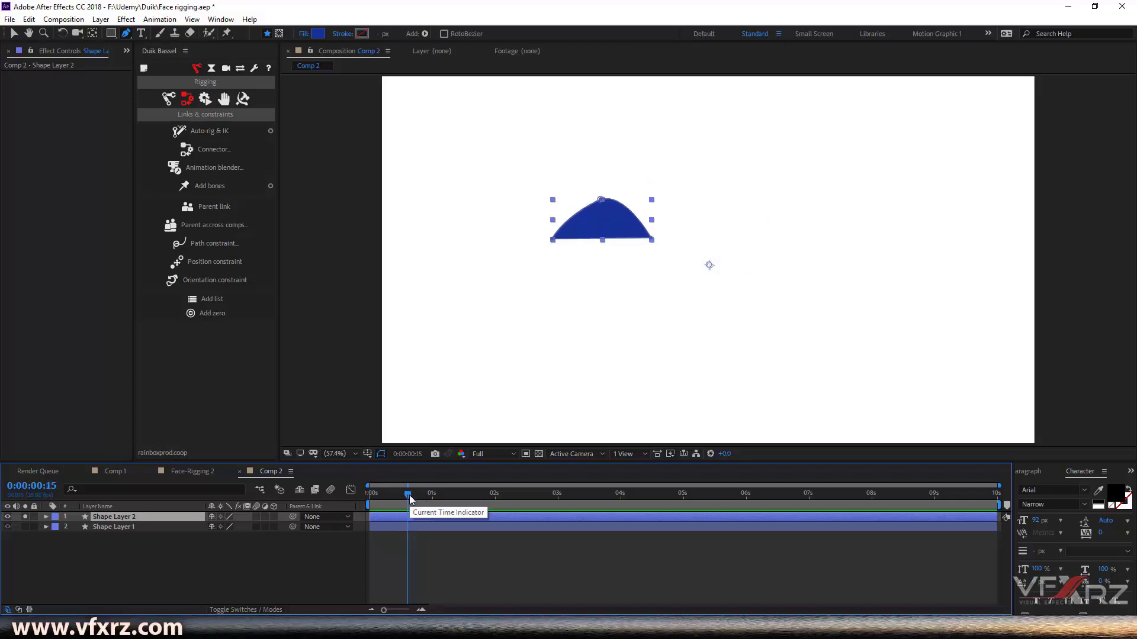
click(25, 519)
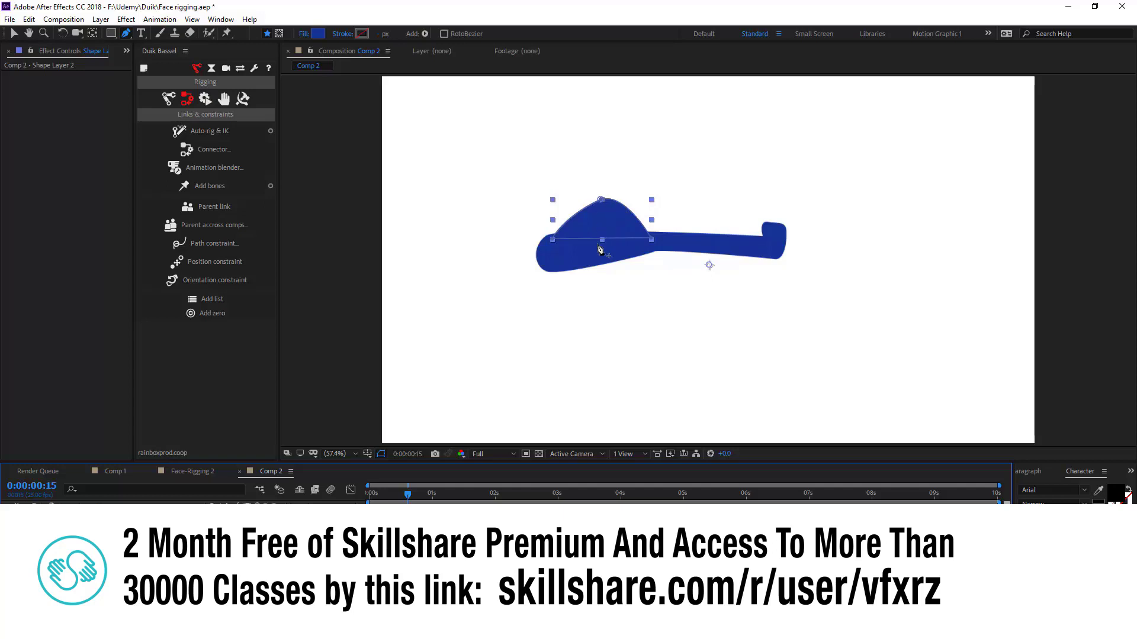
key(Page_Up)
key(Page_Up)
click(370, 496)
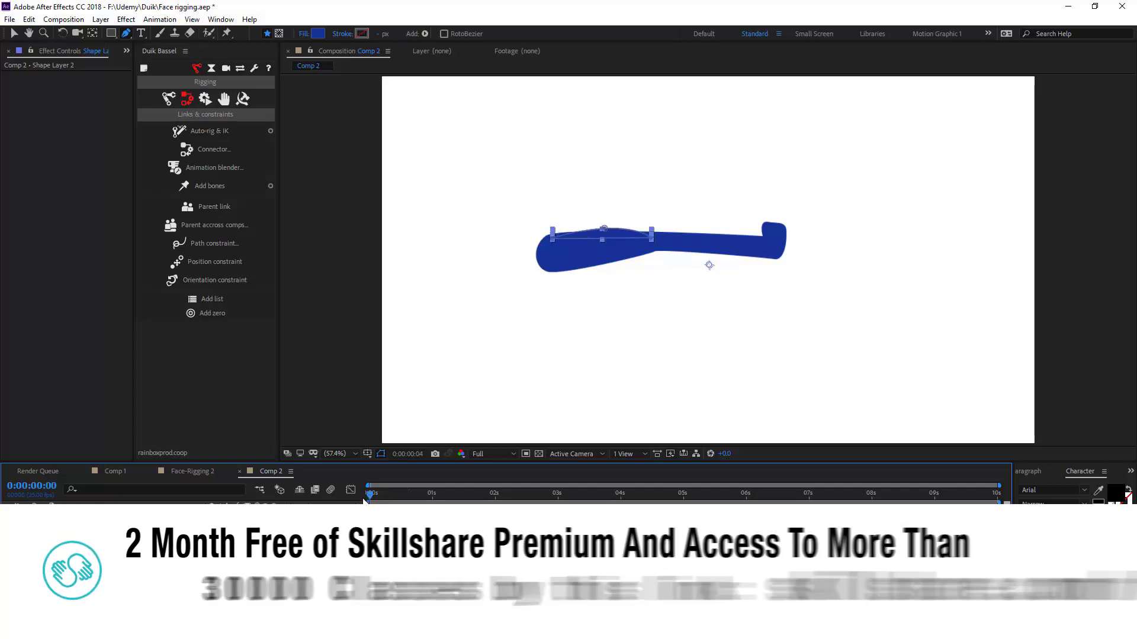
click(144, 531)
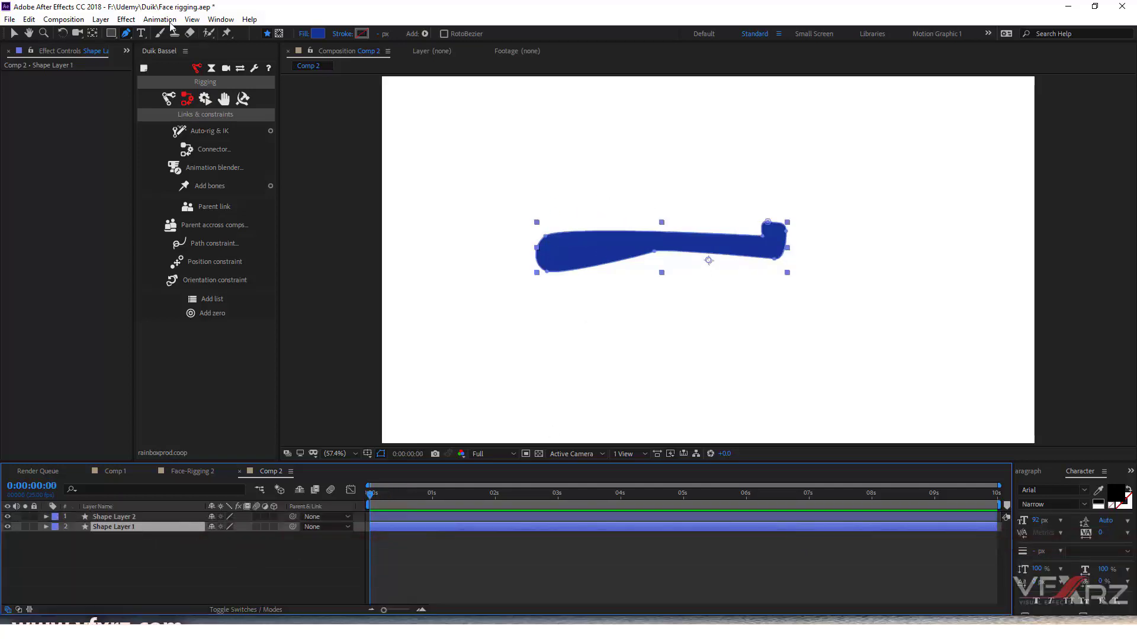
Step: Place puppet pins at the arm's left end, middle and right end
click(227, 33)
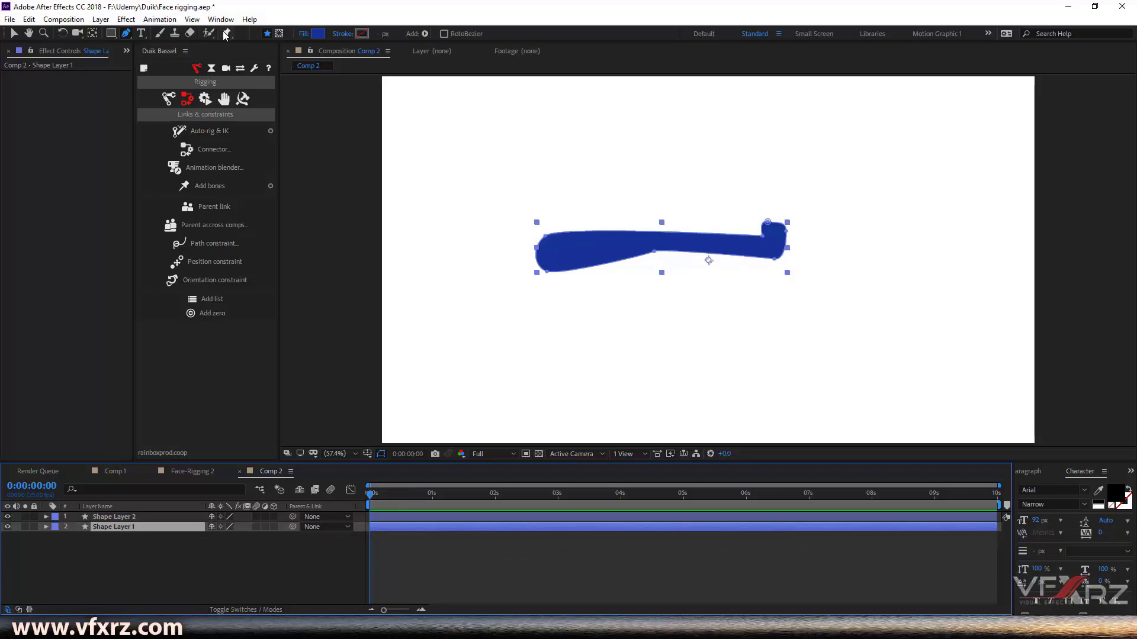
click(556, 250)
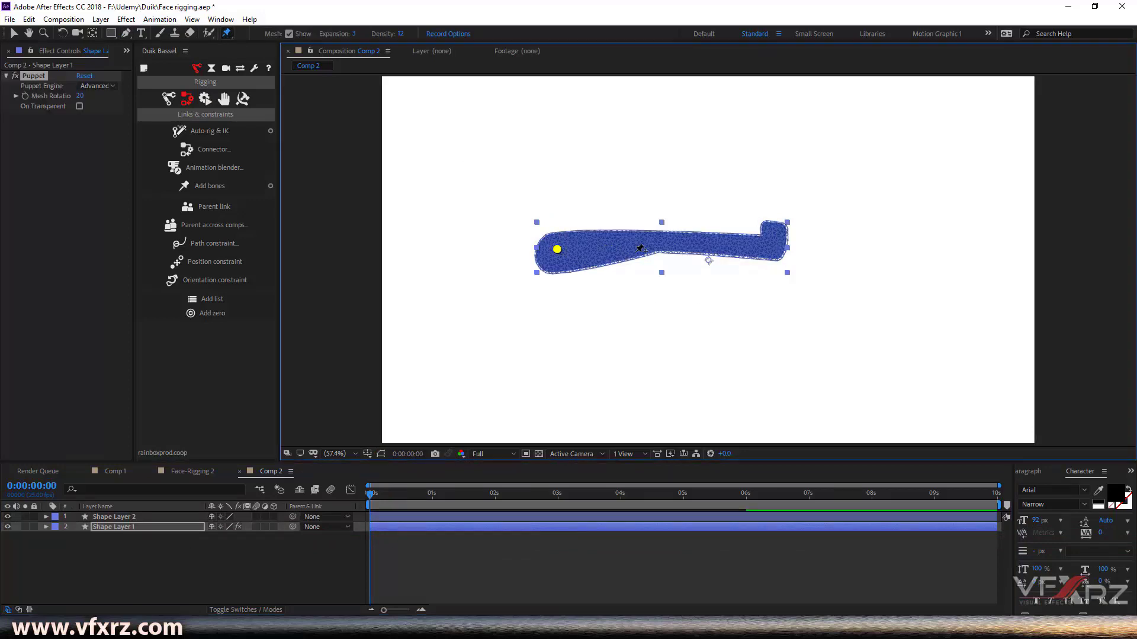
click(665, 243)
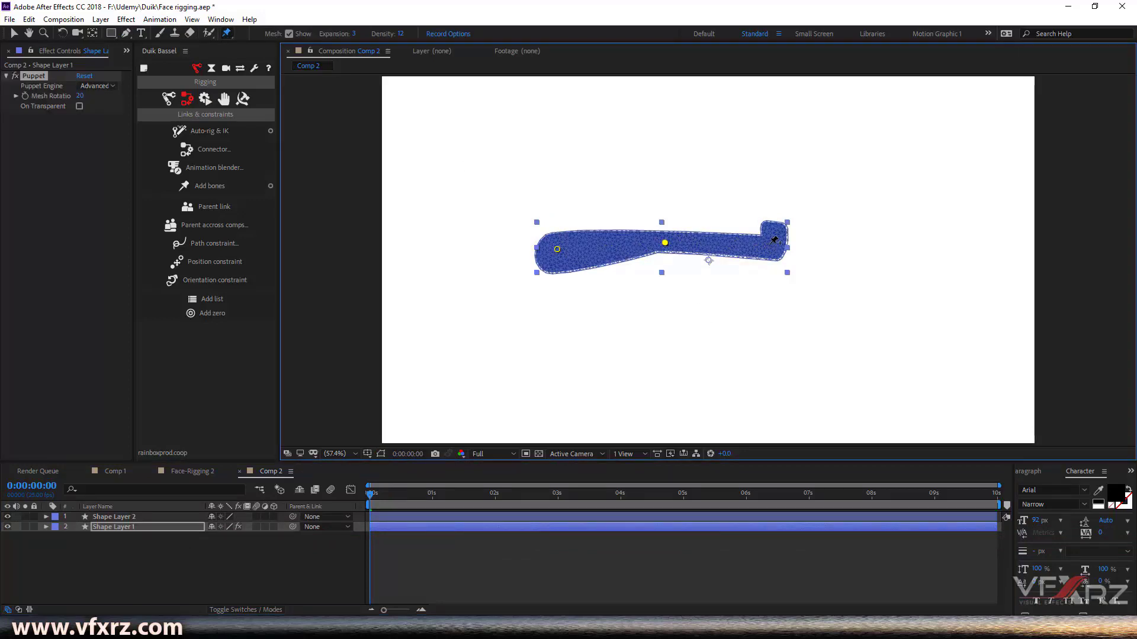
click(769, 243)
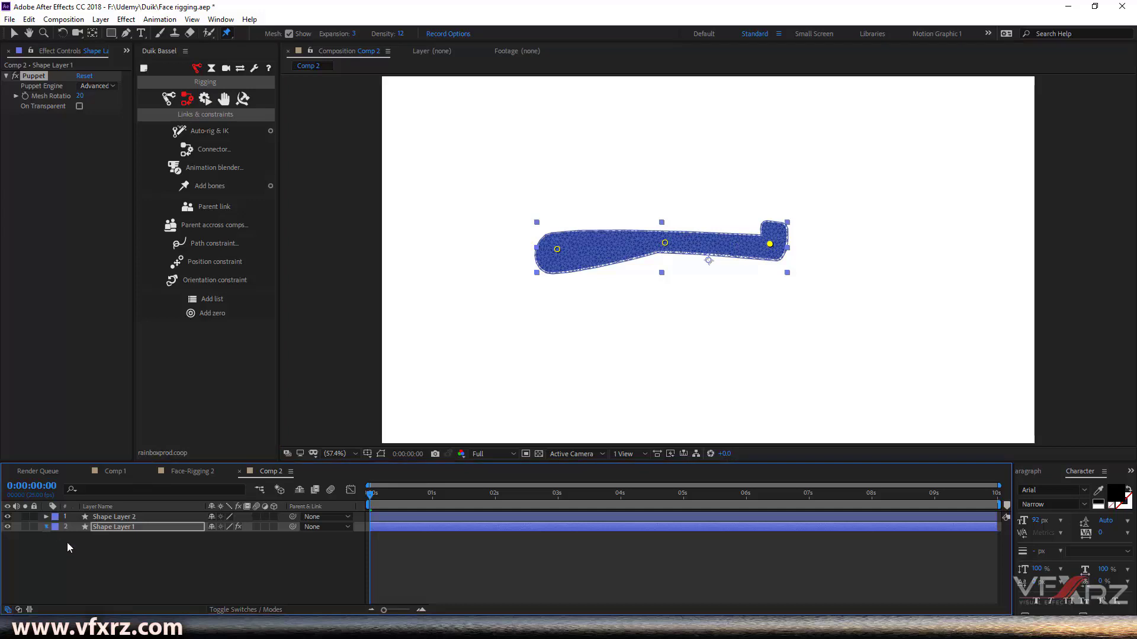
Step: Switch the arm's Puppet mesh engine to Legacy and reveal its pin list
key(ctrl+grave)
click(66, 558)
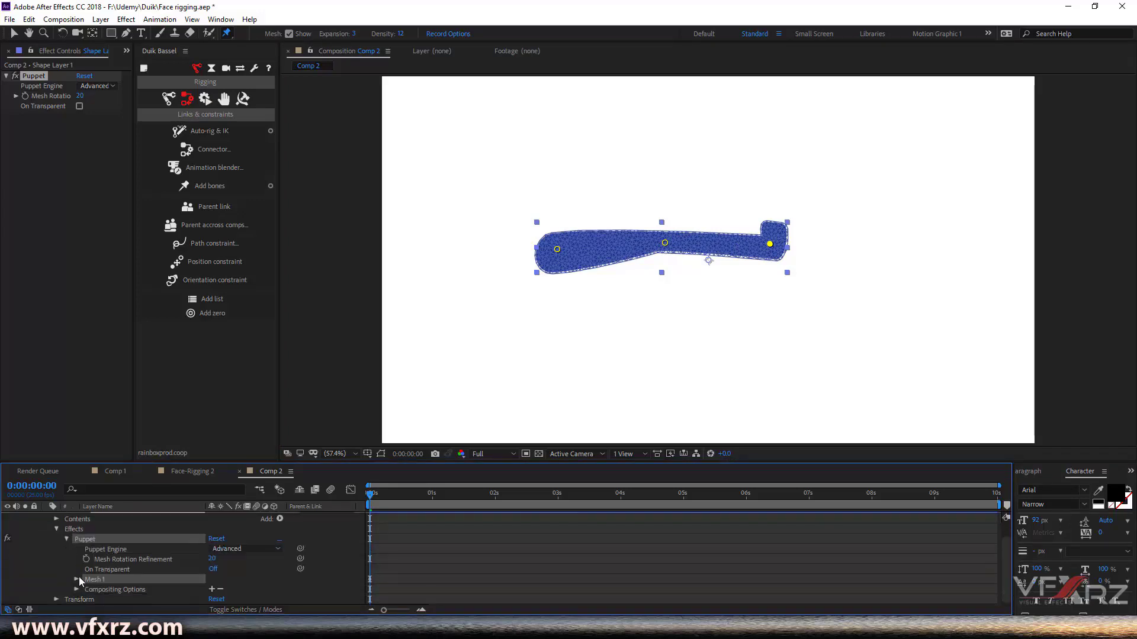
click(79, 579)
scroll(177, 591, down, 1)
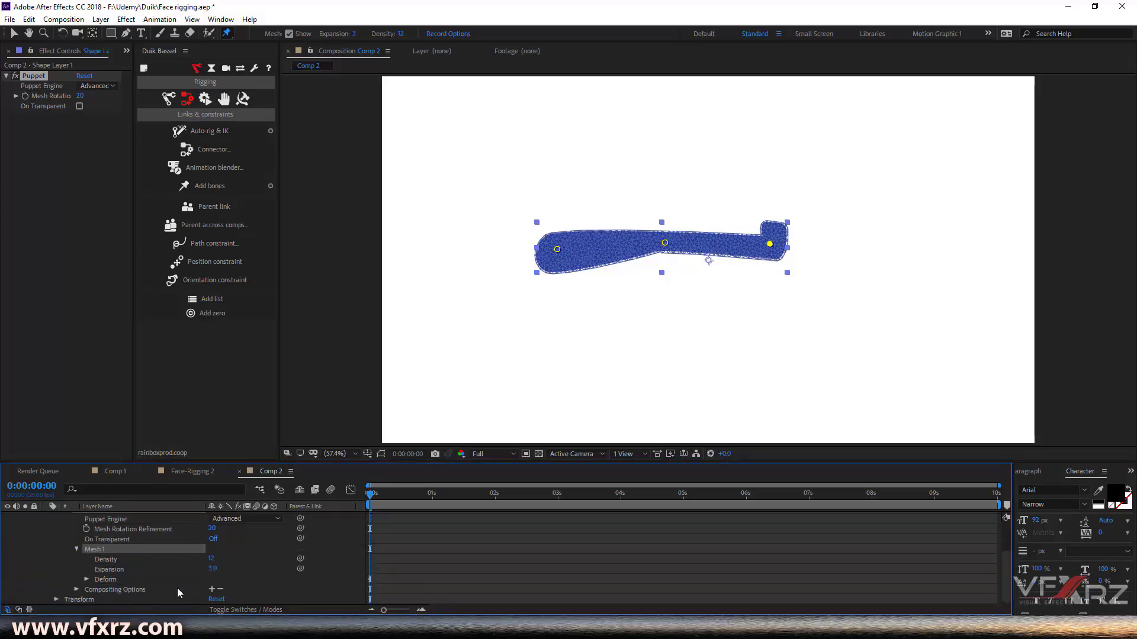
click(248, 519)
click(261, 534)
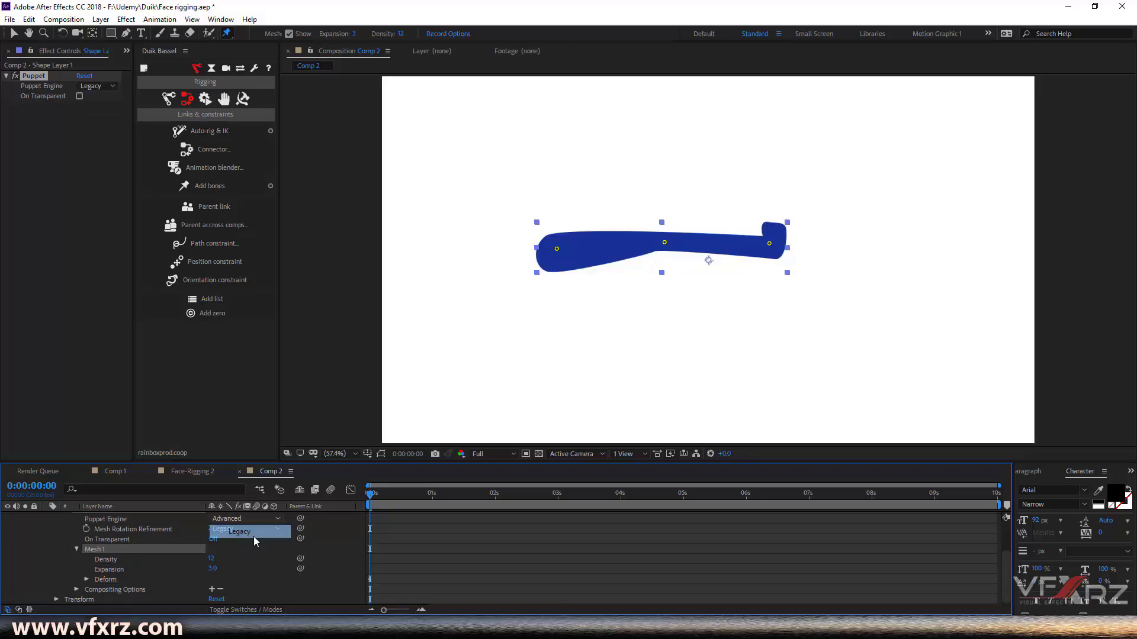
click(85, 581)
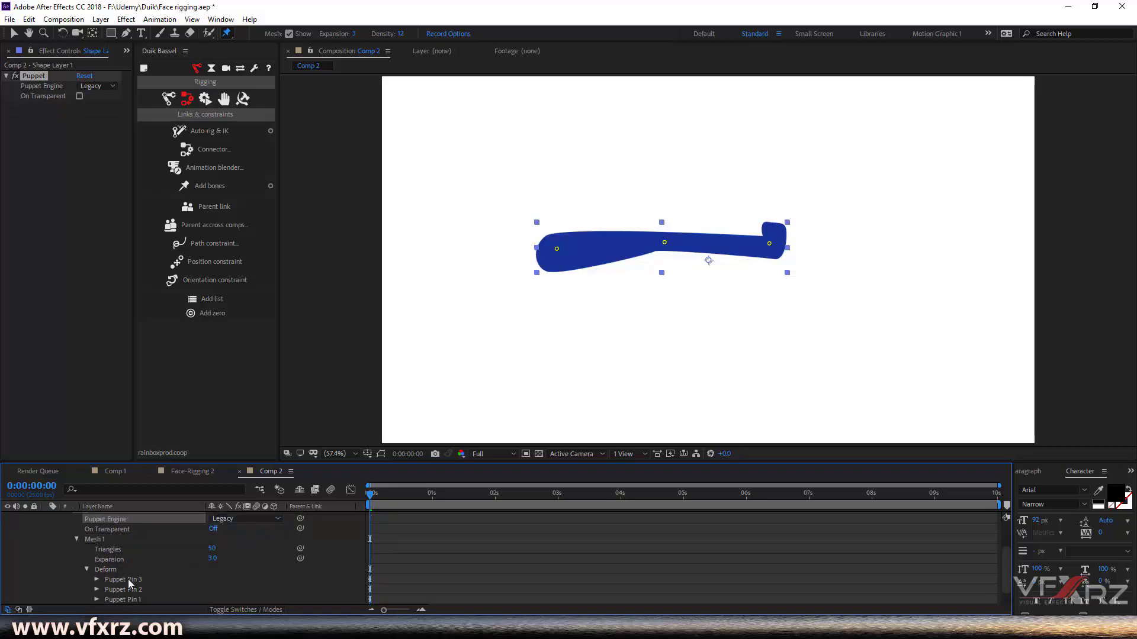
Step: Name the right-end pin 'hand' and the middle pin 'forarm'
click(129, 580)
text(hand)
key(Return)
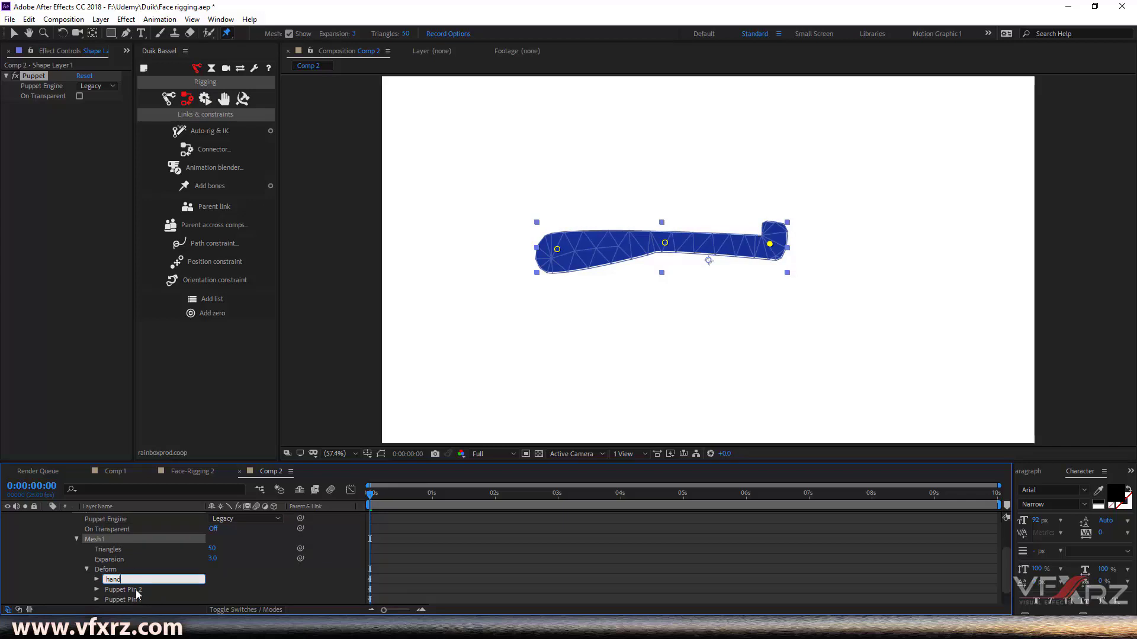
click(136, 589)
key(Return)
text(forarm)
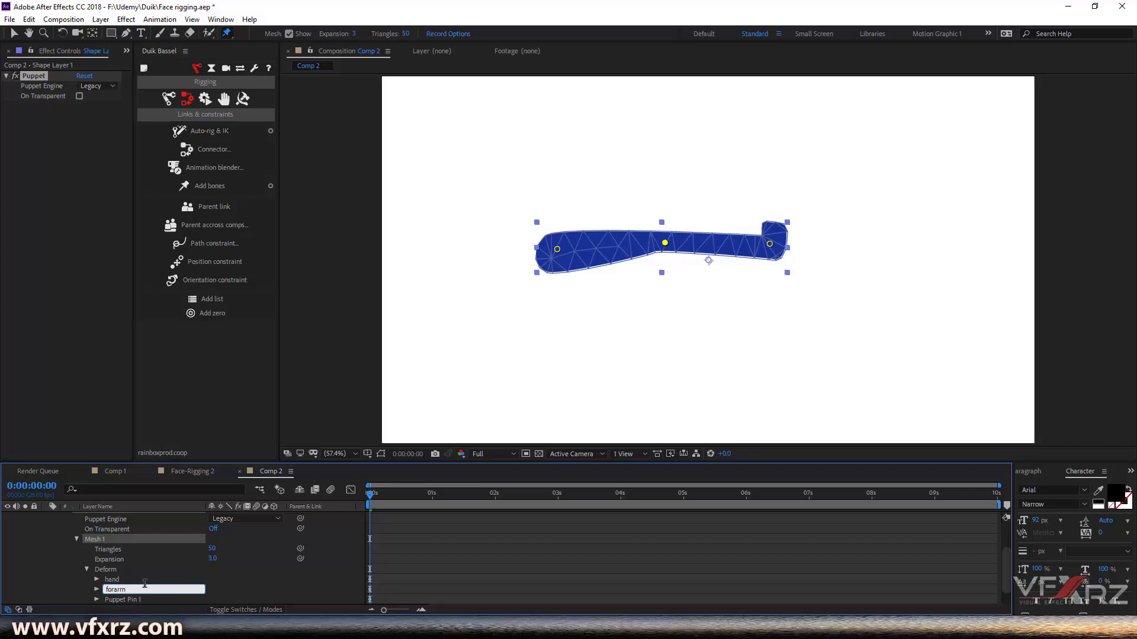
Step: Name the left-end pin 'arm', then select all three pins together
click(146, 600)
key(Return)
text(a)
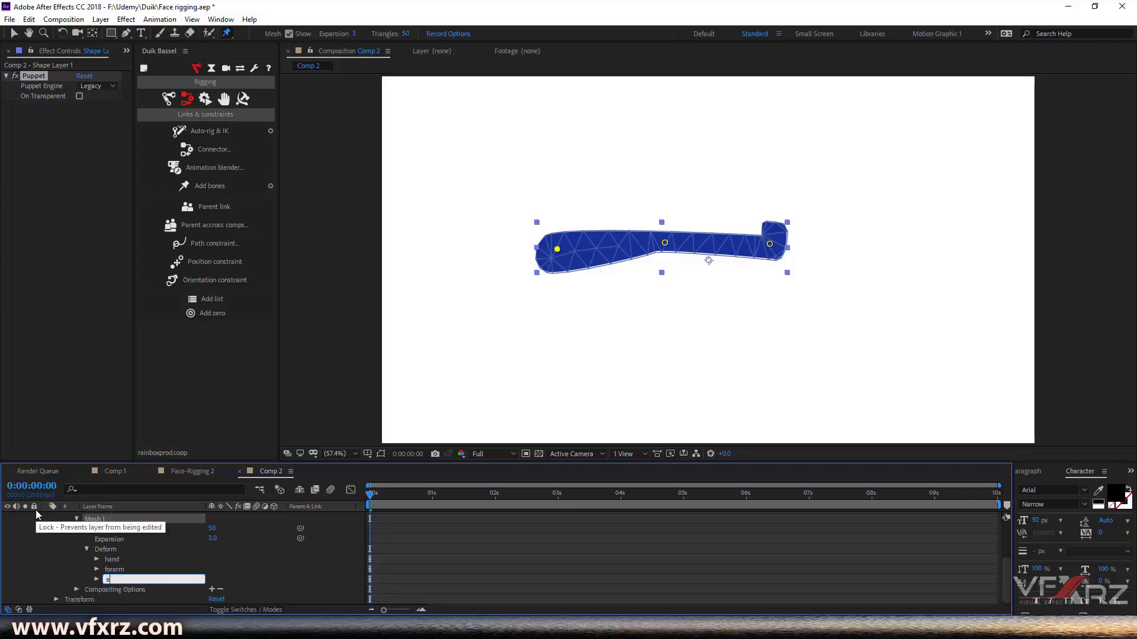
text(rm)
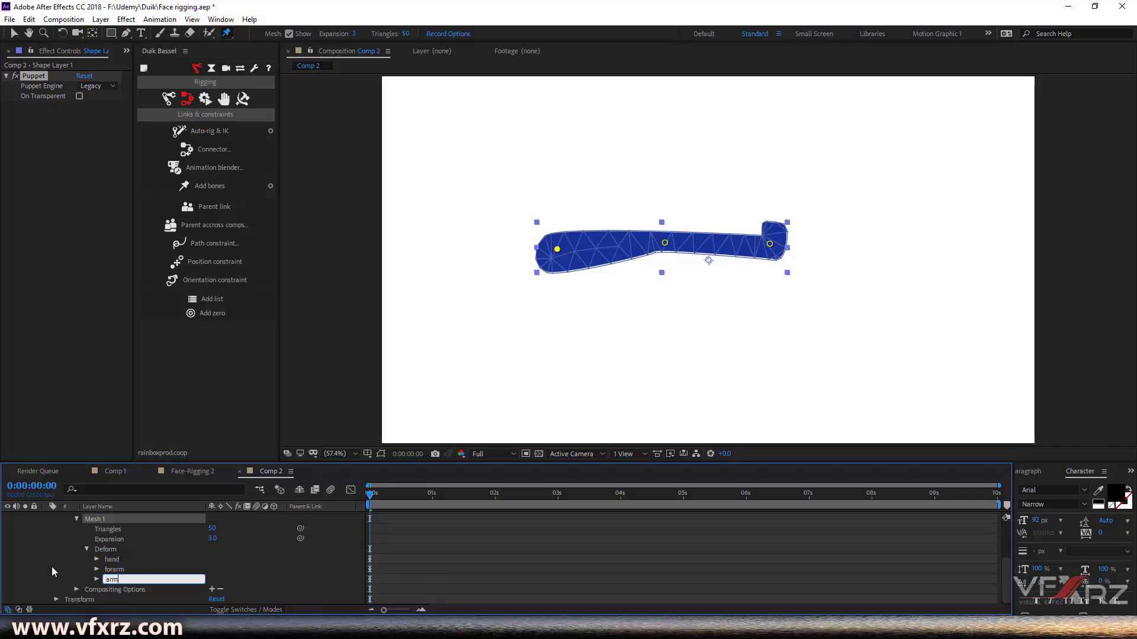
key(Return)
click(122, 582)
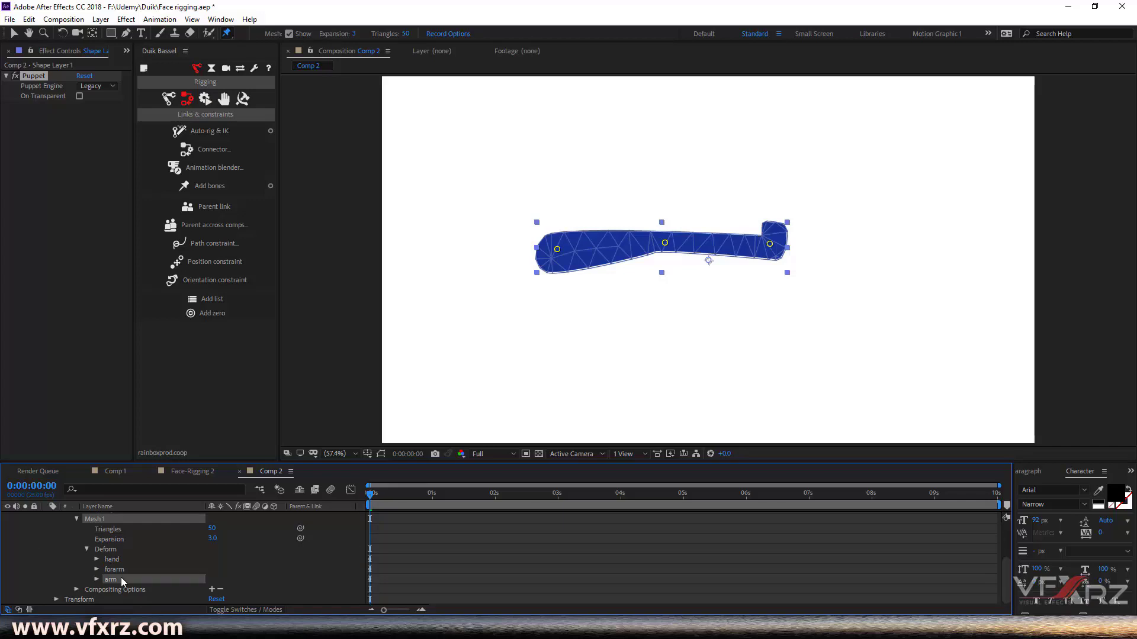
shift+click(121, 568)
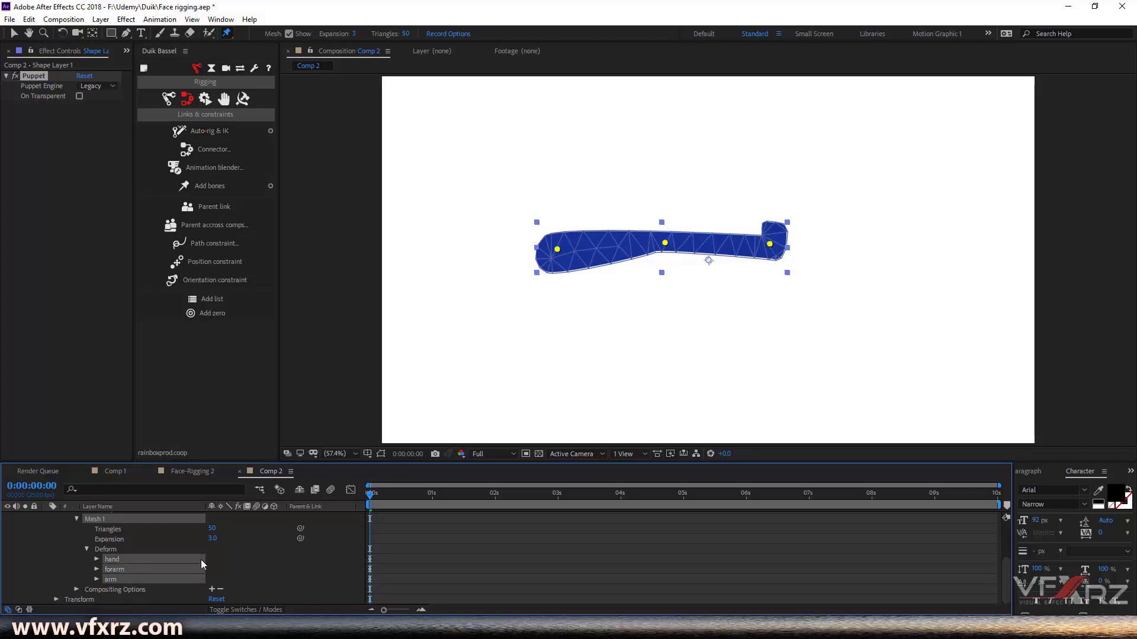
Step: Add Duik bones to the three pins, test-bend the hand, and select all three bone layers
click(218, 187)
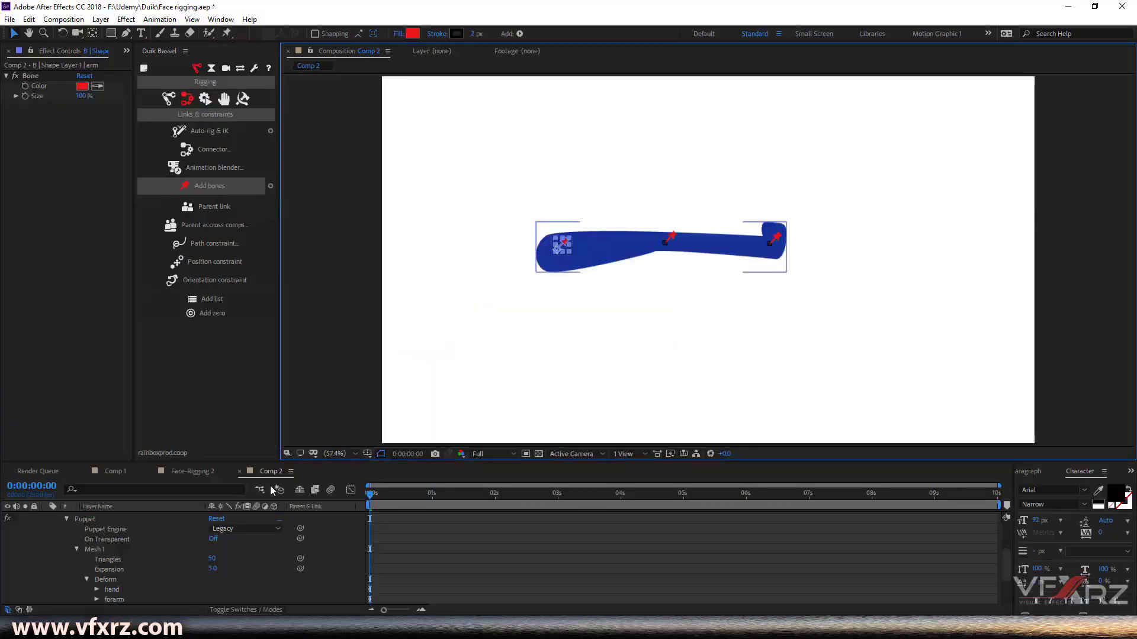
scroll(71, 536, up, 1)
scroll(58, 534, up, 2)
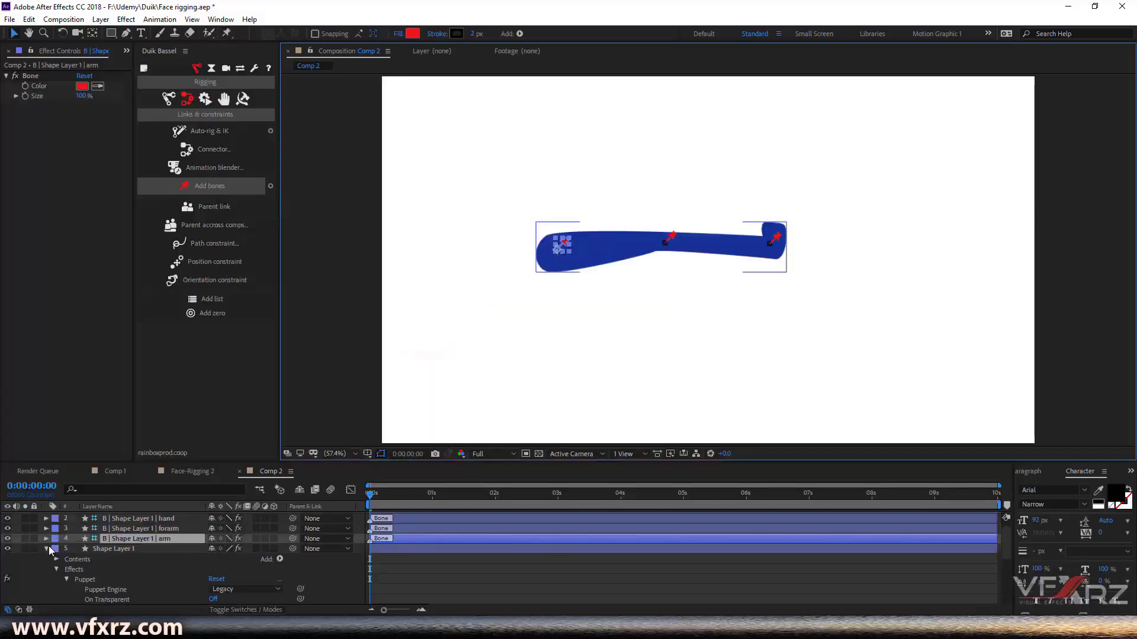
click(48, 548)
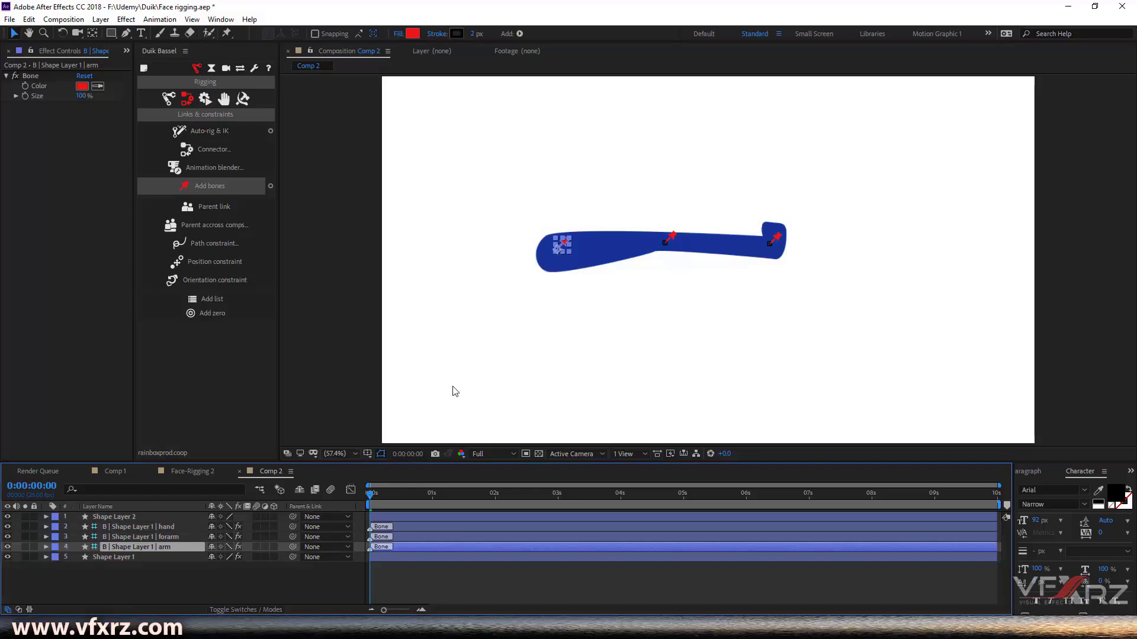
click(775, 240)
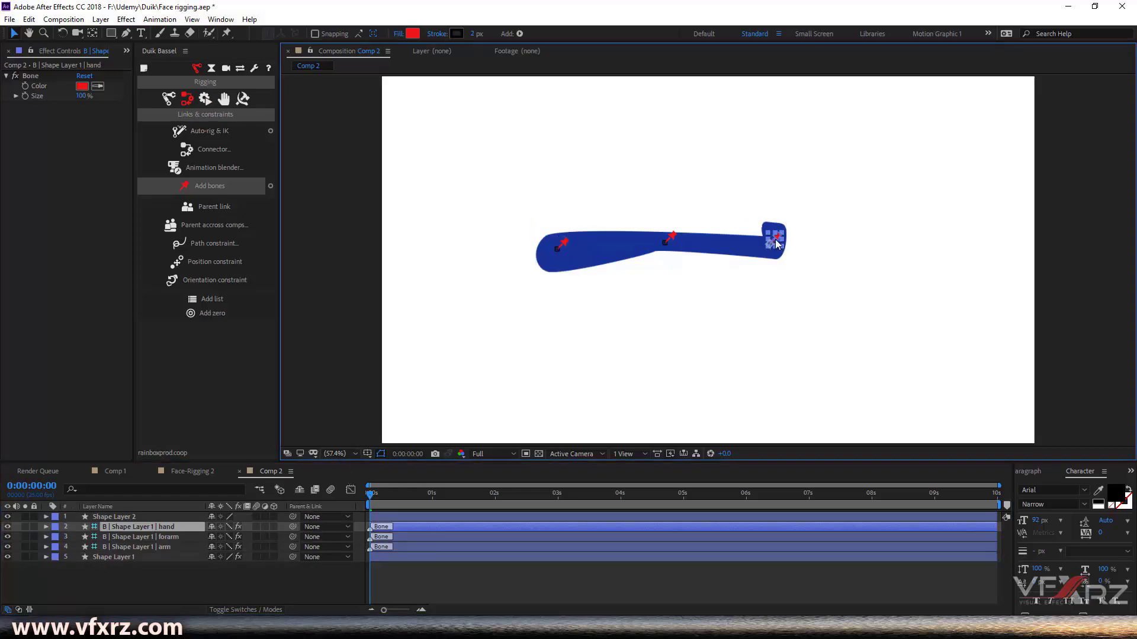
mouse_move(770, 247)
mouse_down()
mouse_move(725, 217)
mouse_move(718, 254)
mouse_move(706, 190)
mouse_move(764, 223)
mouse_move(789, 220)
mouse_move(728, 178)
mouse_move(716, 223)
mouse_move(744, 191)
mouse_move(774, 239)
mouse_up()
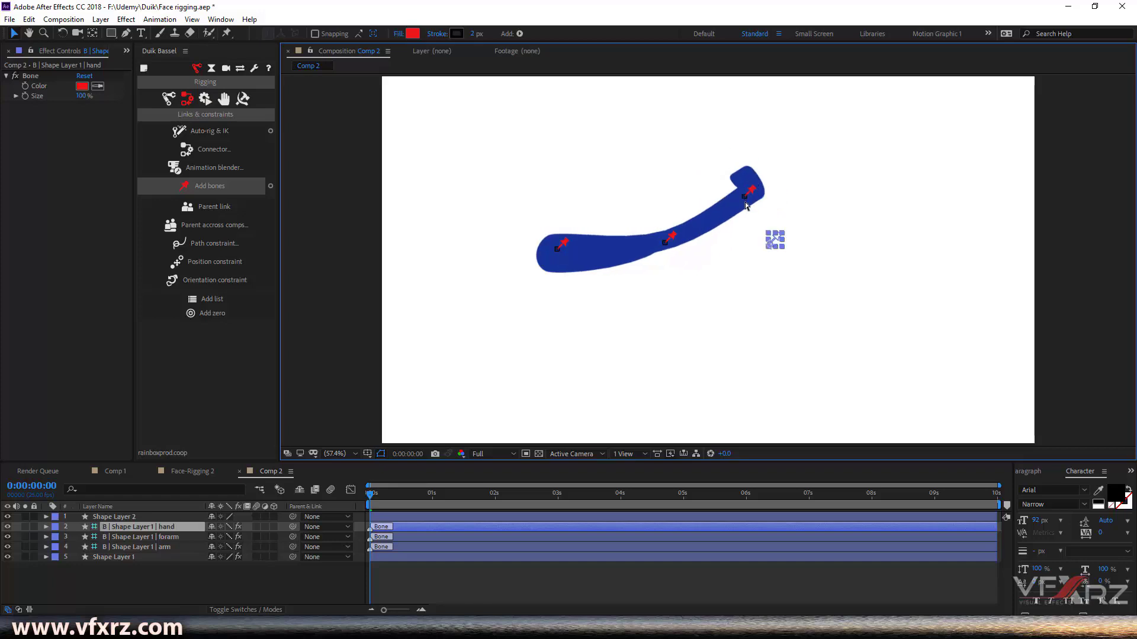
shift+click(134, 548)
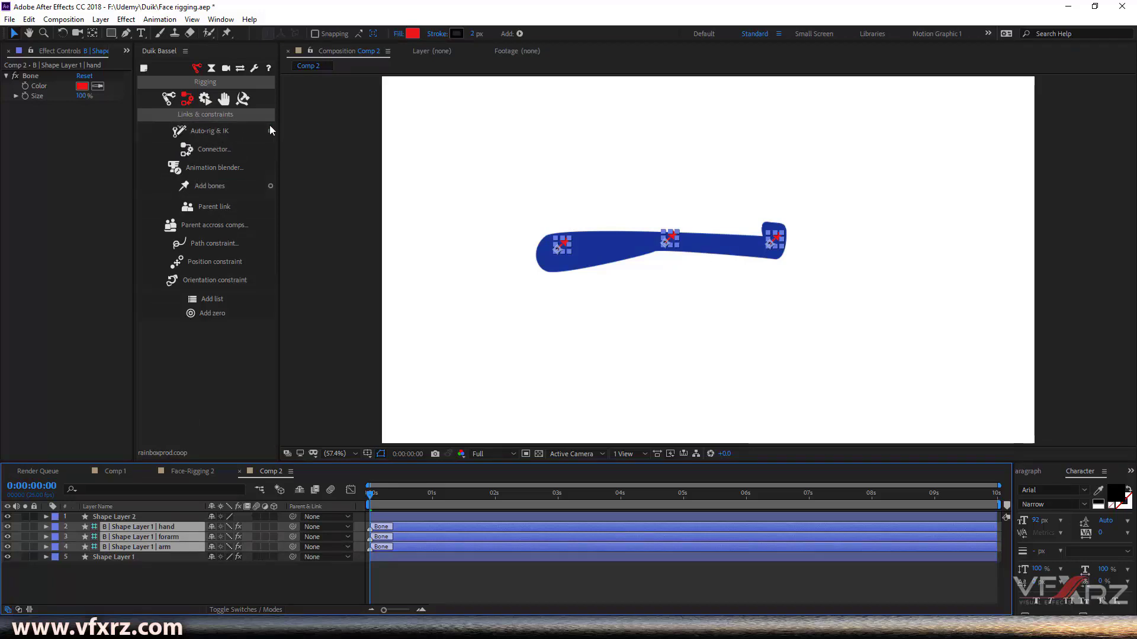
Step: Create an FK Overlap controller for the three arm bones using Duik's Auto-rig & IK tools
click(269, 134)
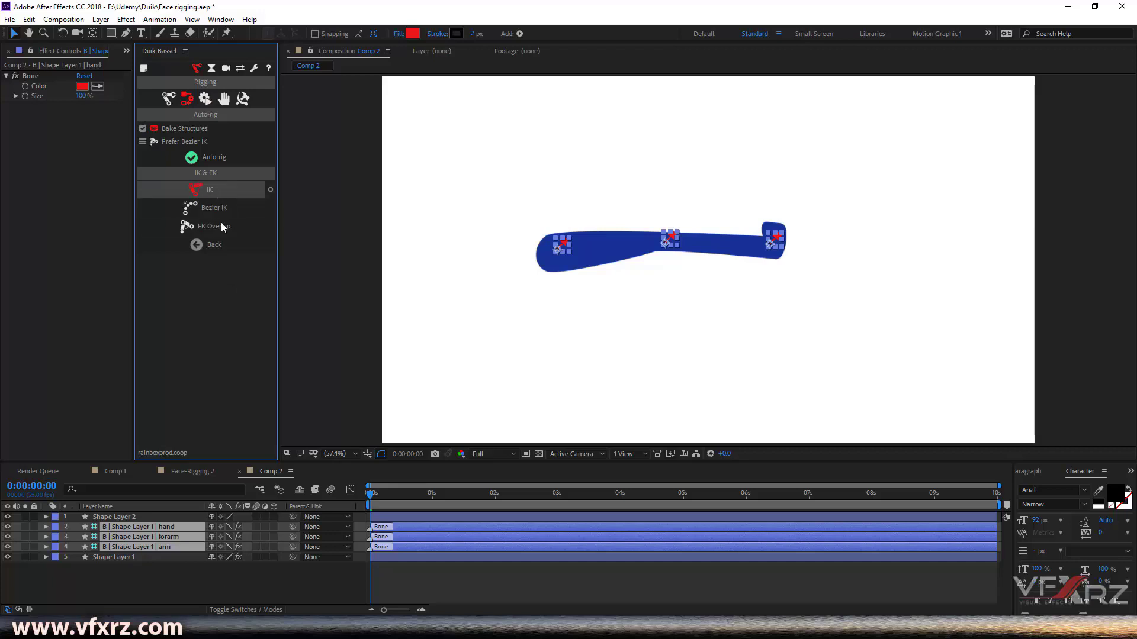
click(216, 244)
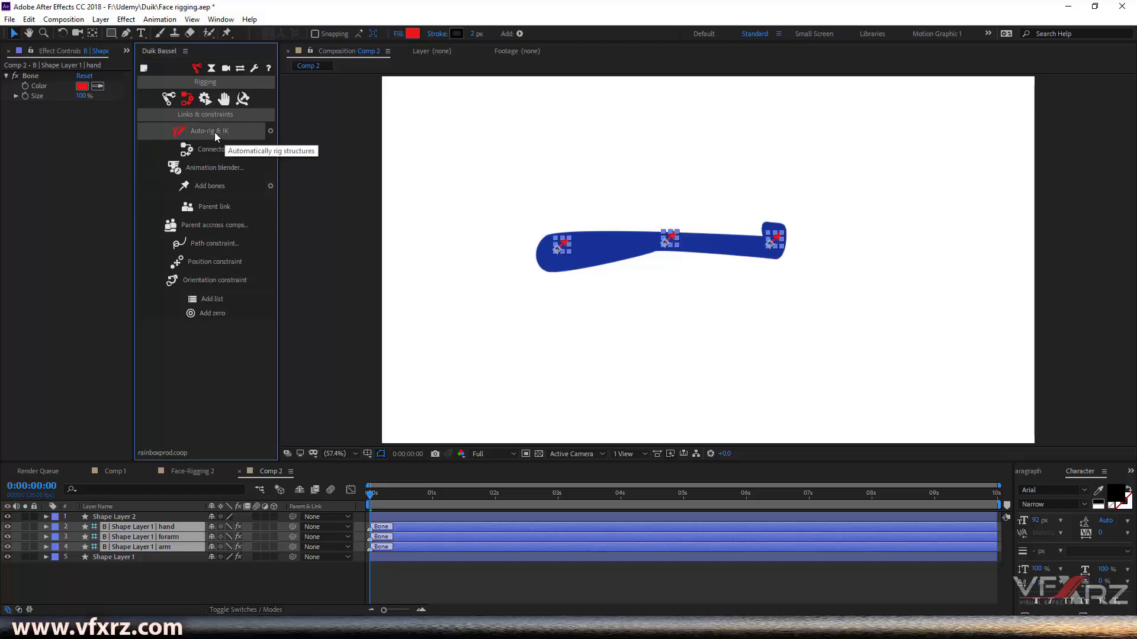
click(268, 131)
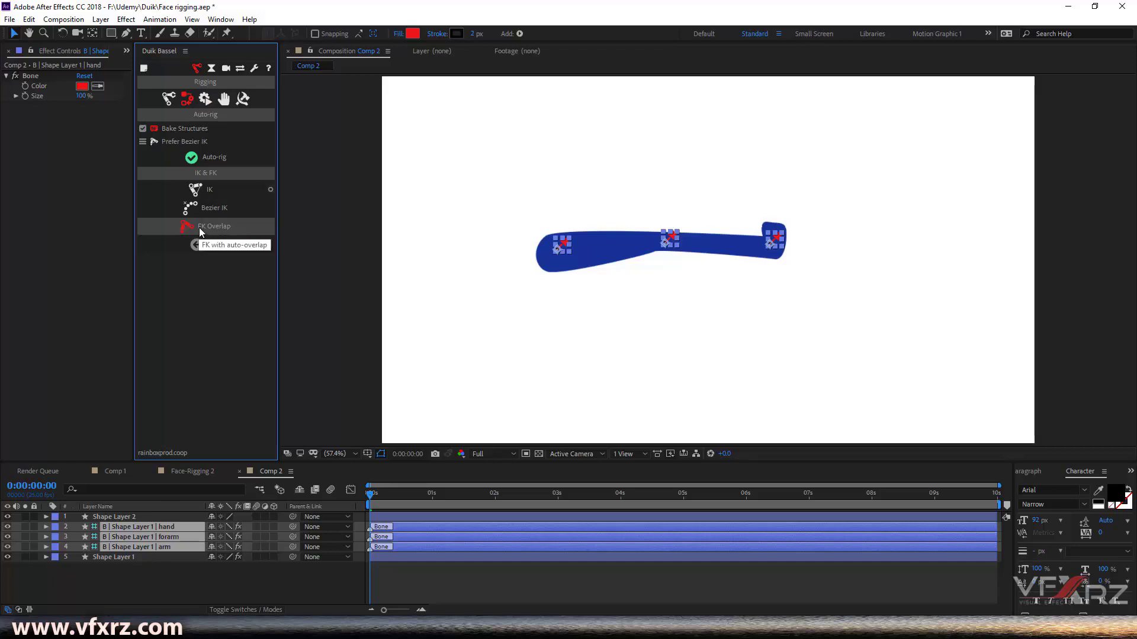
click(212, 233)
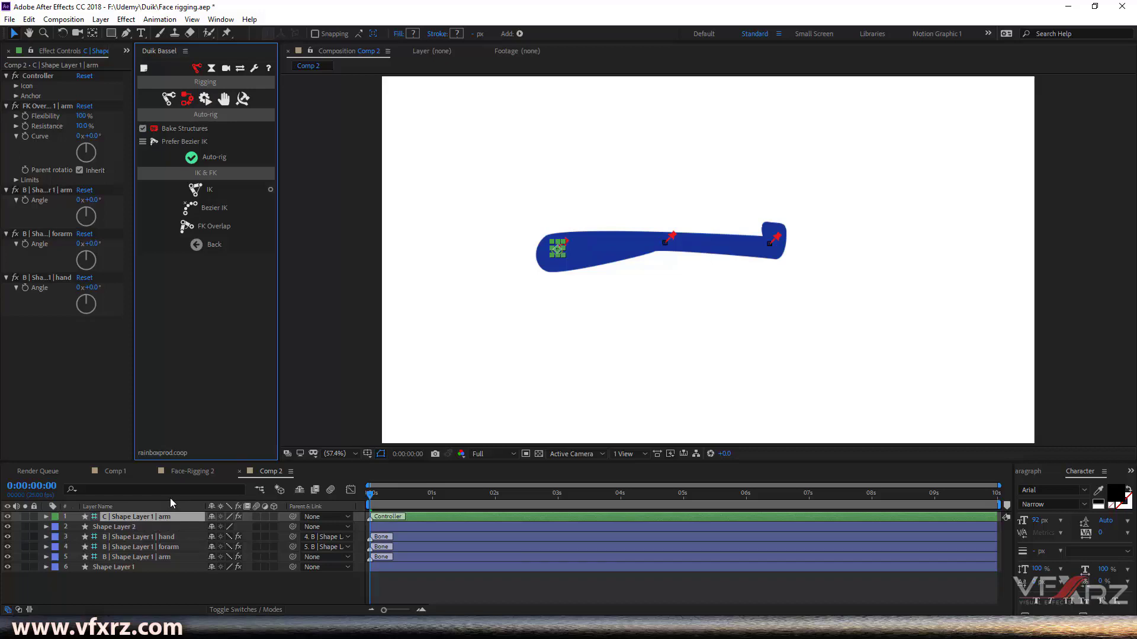
click(42, 239)
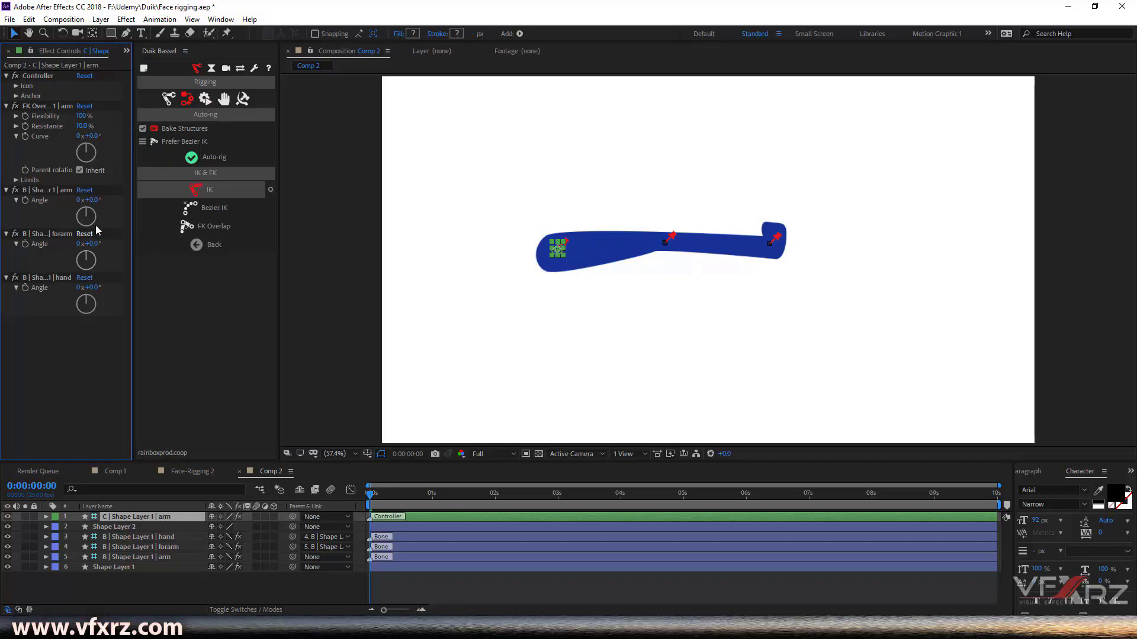
mouse_move(93, 244)
mouse_down()
mouse_move(17, 244)
mouse_move(75, 263)
mouse_up()
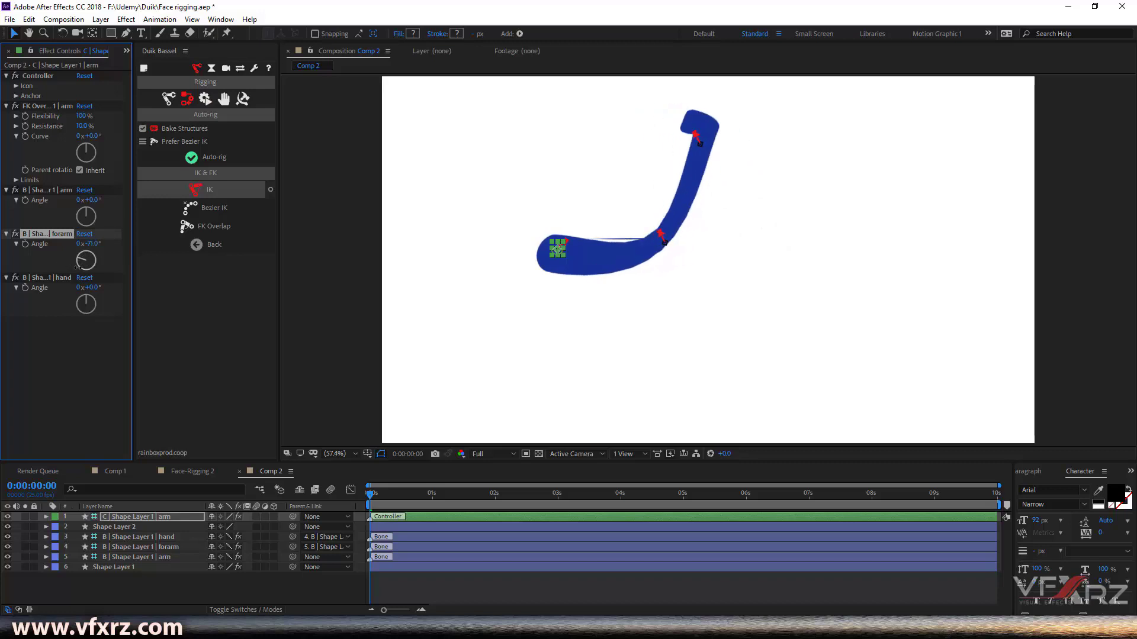
key(ctrl+z)
drag(90, 200, 88, 201)
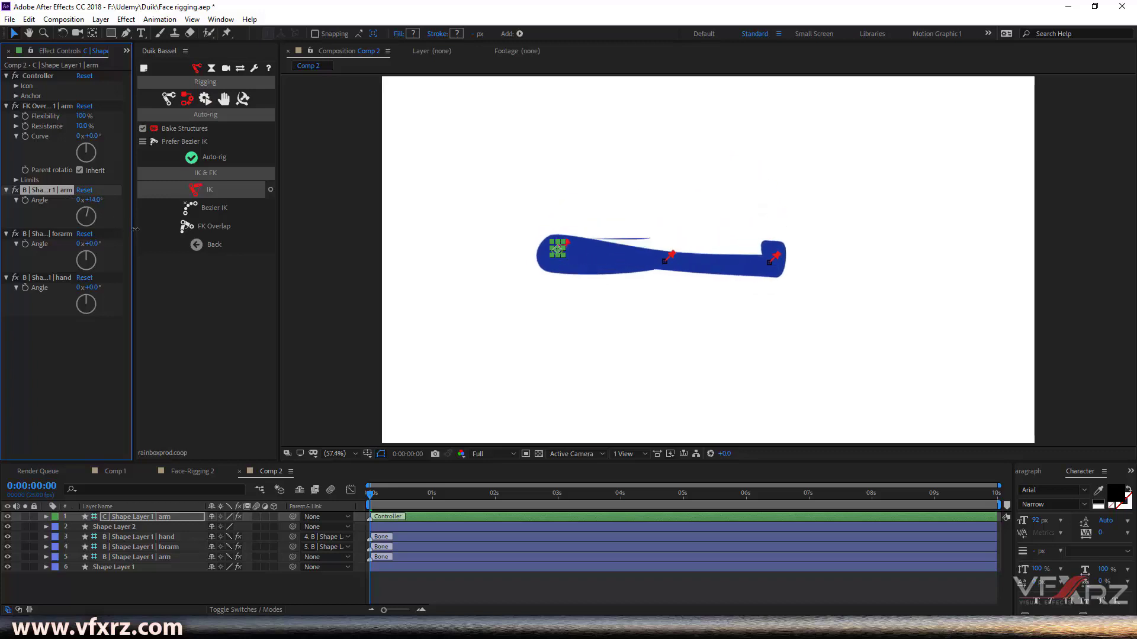
key(ctrl+z)
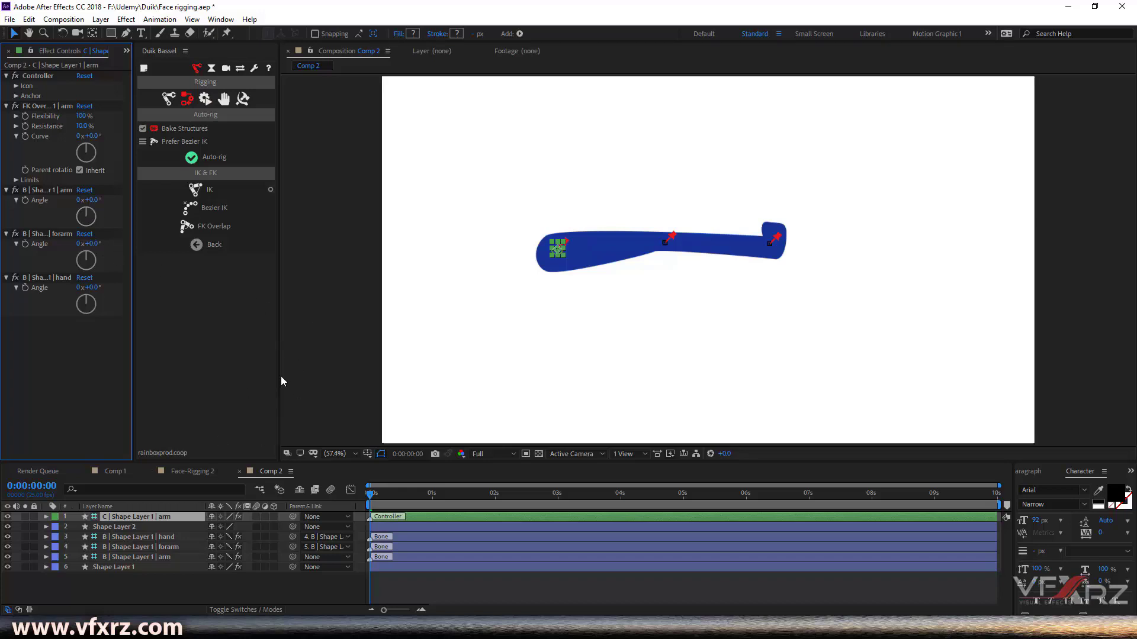
Step: Expand the controller layer's forarm effect to reveal its Angle property for Duik Connector
click(217, 243)
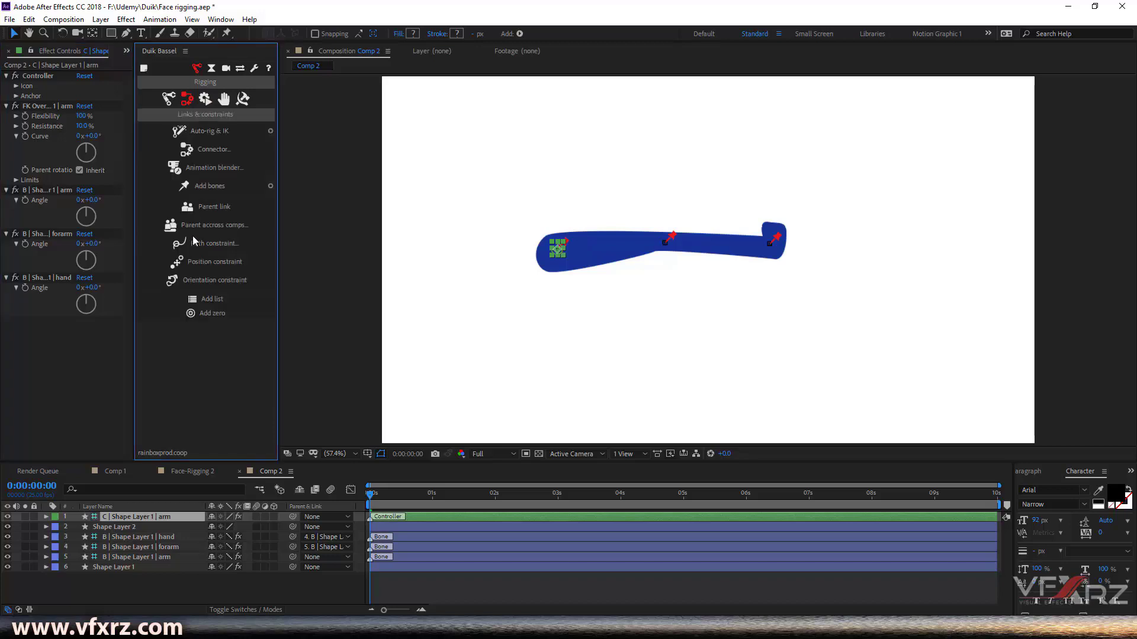
click(213, 150)
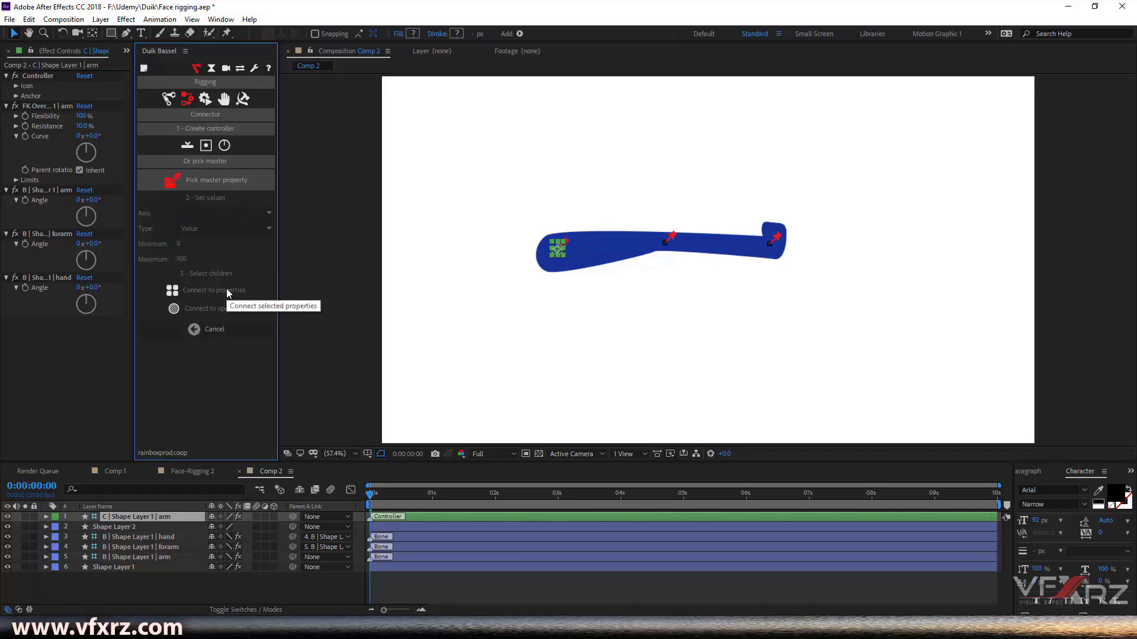
click(214, 330)
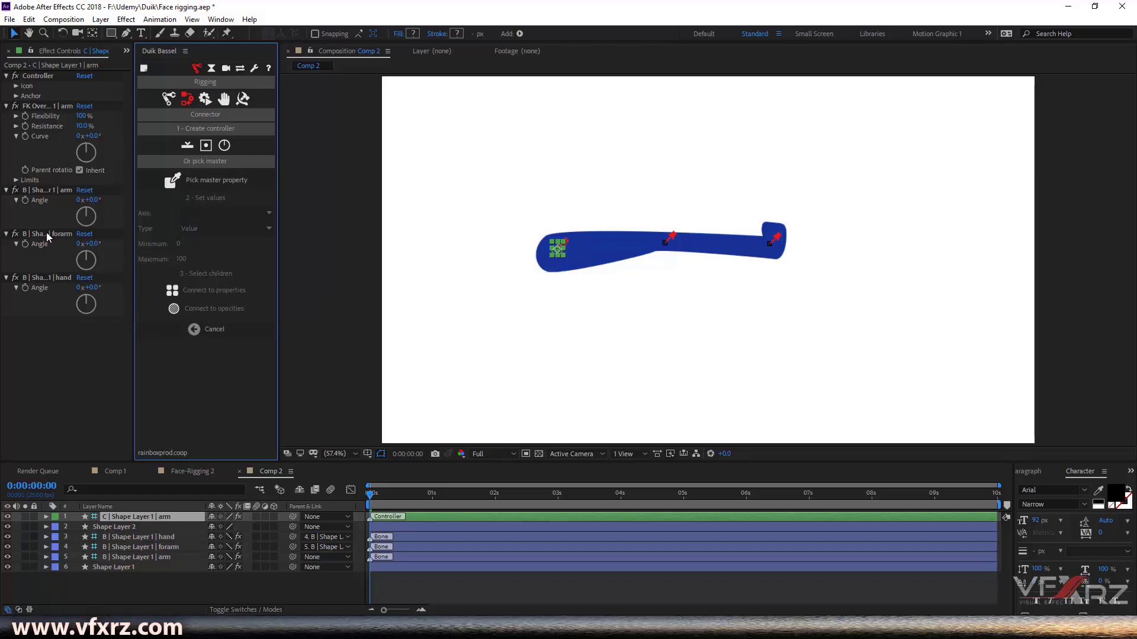
click(45, 516)
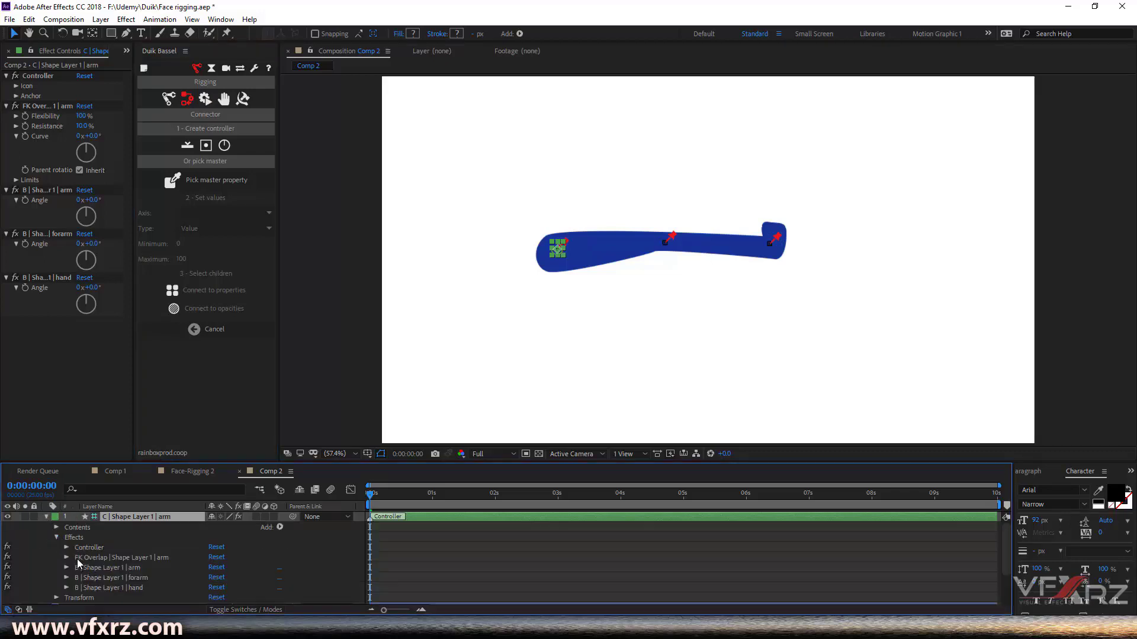
click(111, 577)
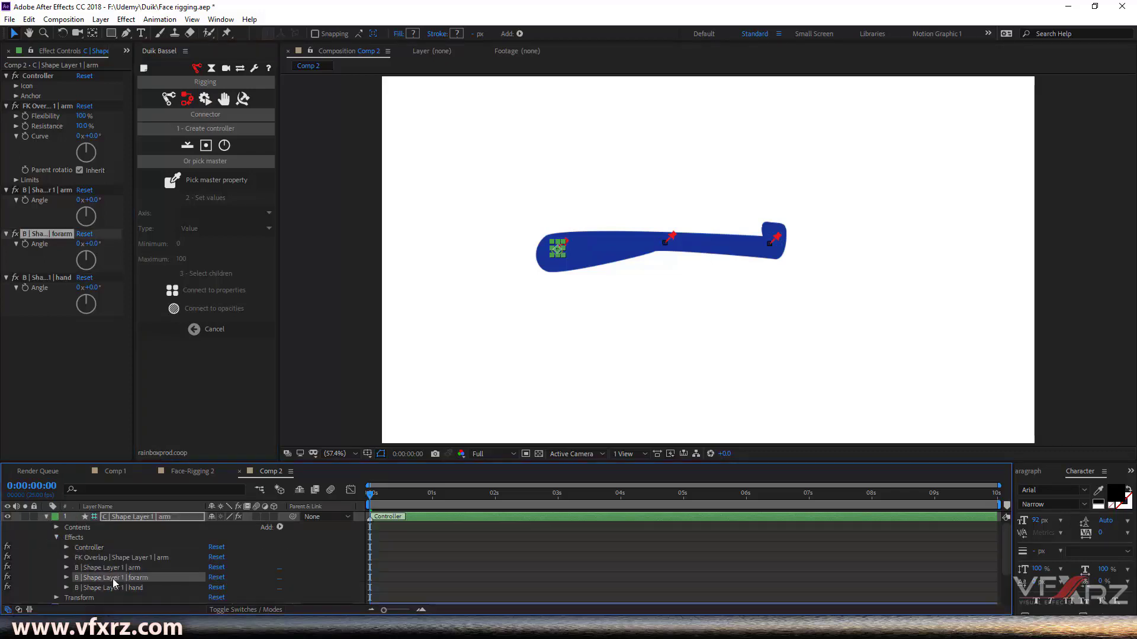
click(67, 579)
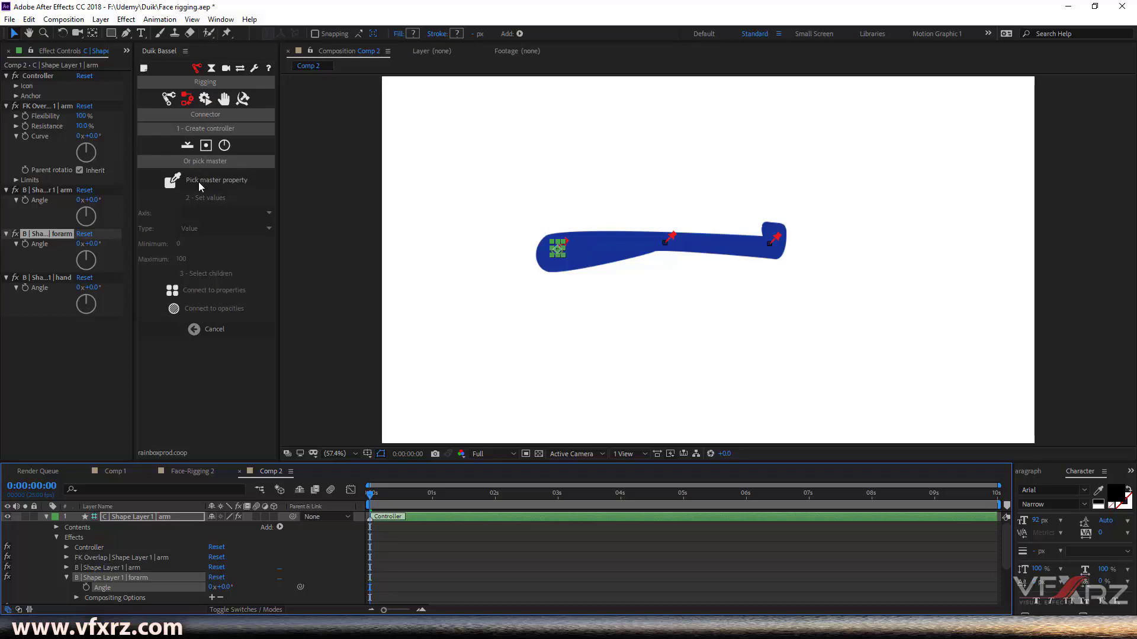
click(189, 103)
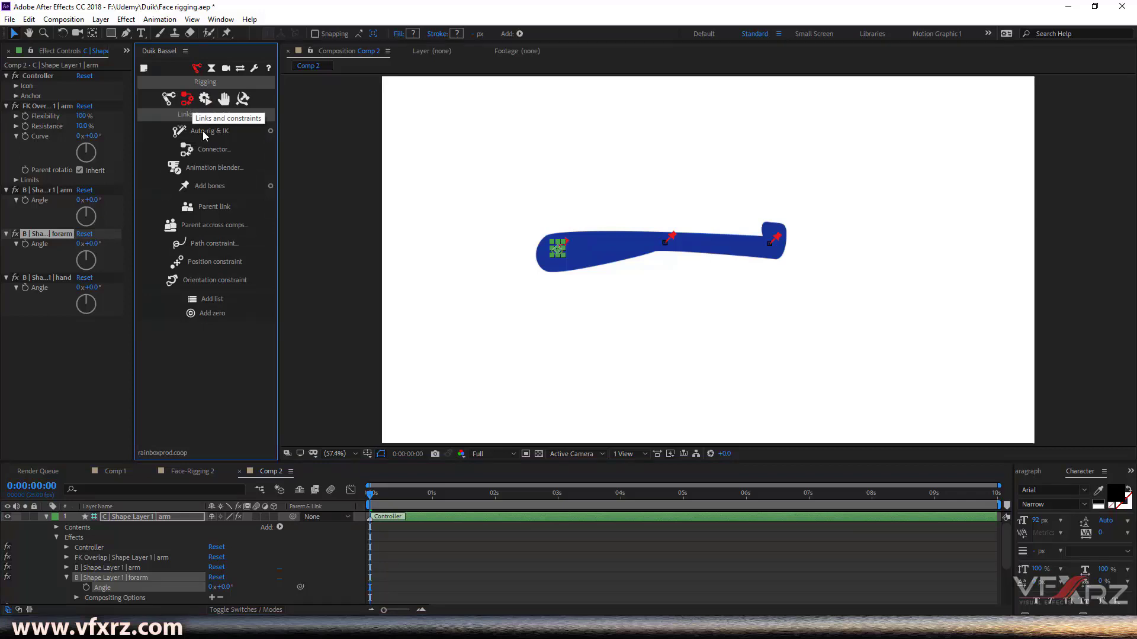
Step: Pick the forarm Angle as Connector master, set maximum -90, and reset Angle to 0
click(211, 148)
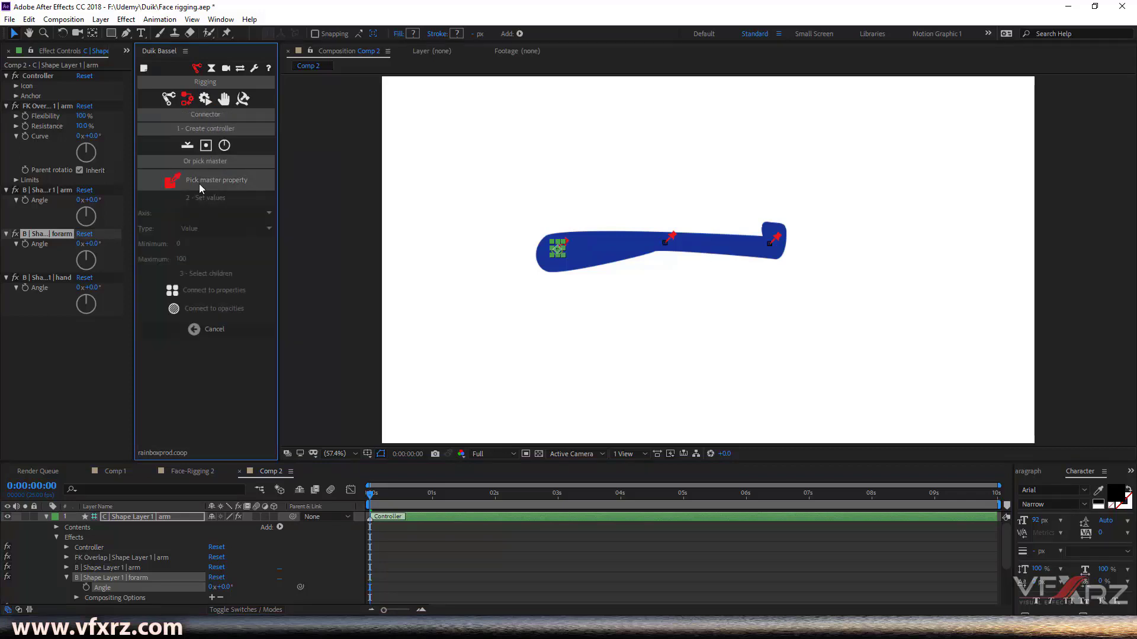
click(227, 186)
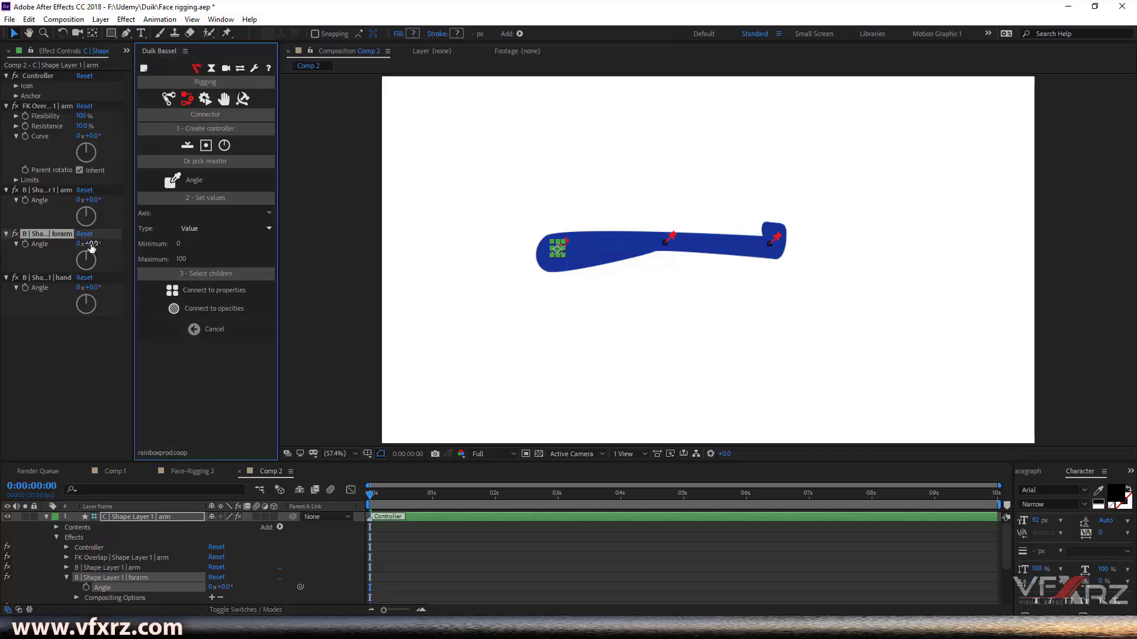
drag(90, 248, 50, 258)
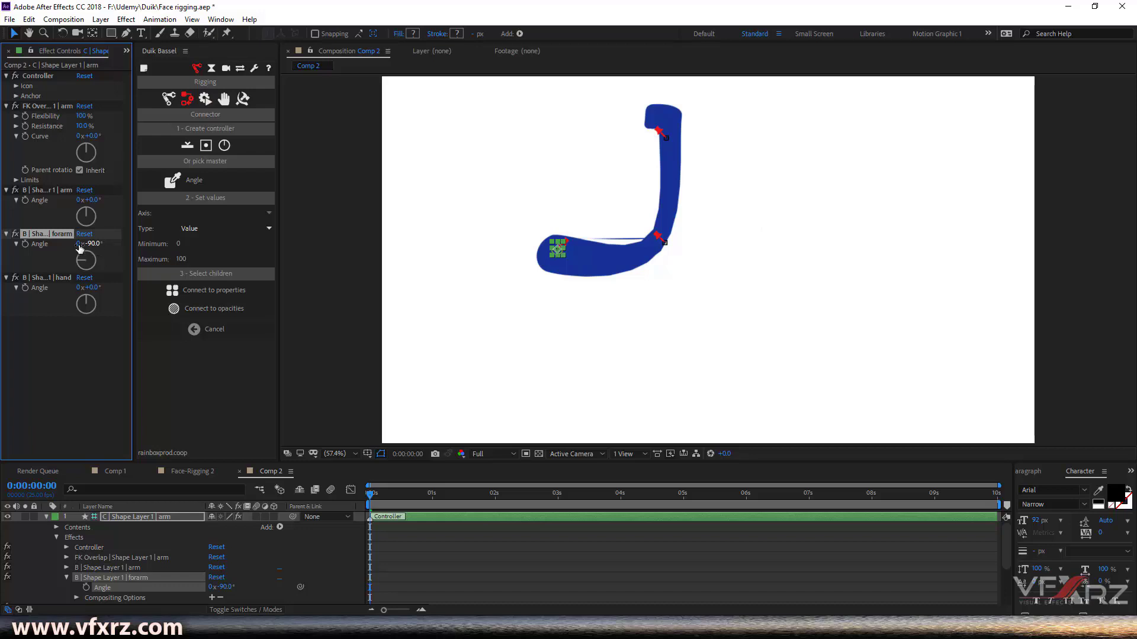
click(181, 258)
text(-90)
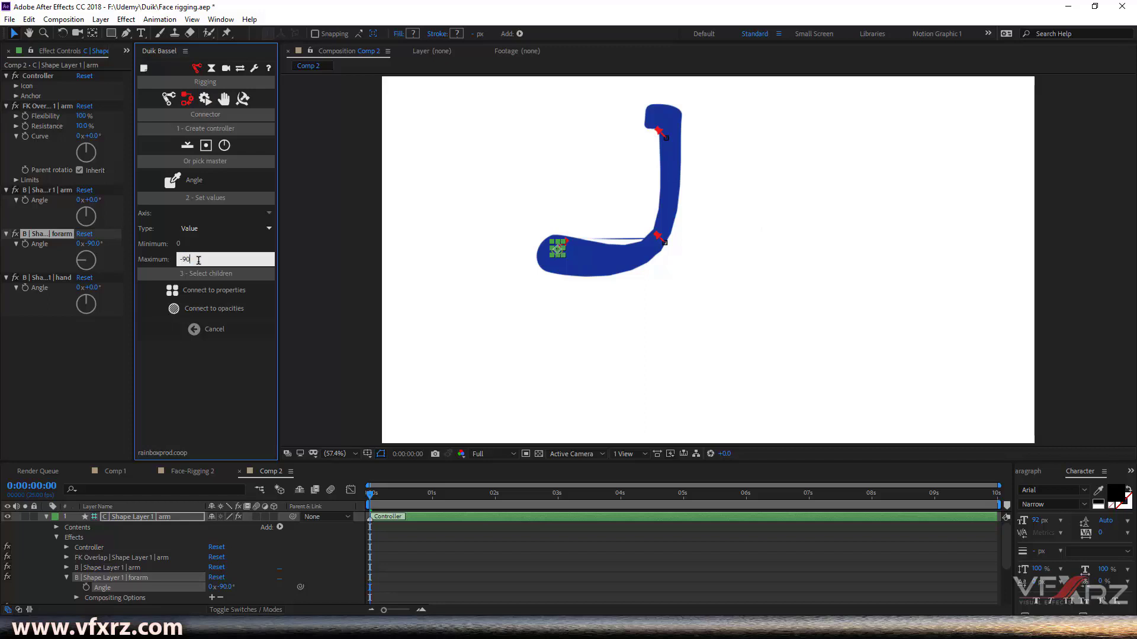
key(Return)
click(93, 244)
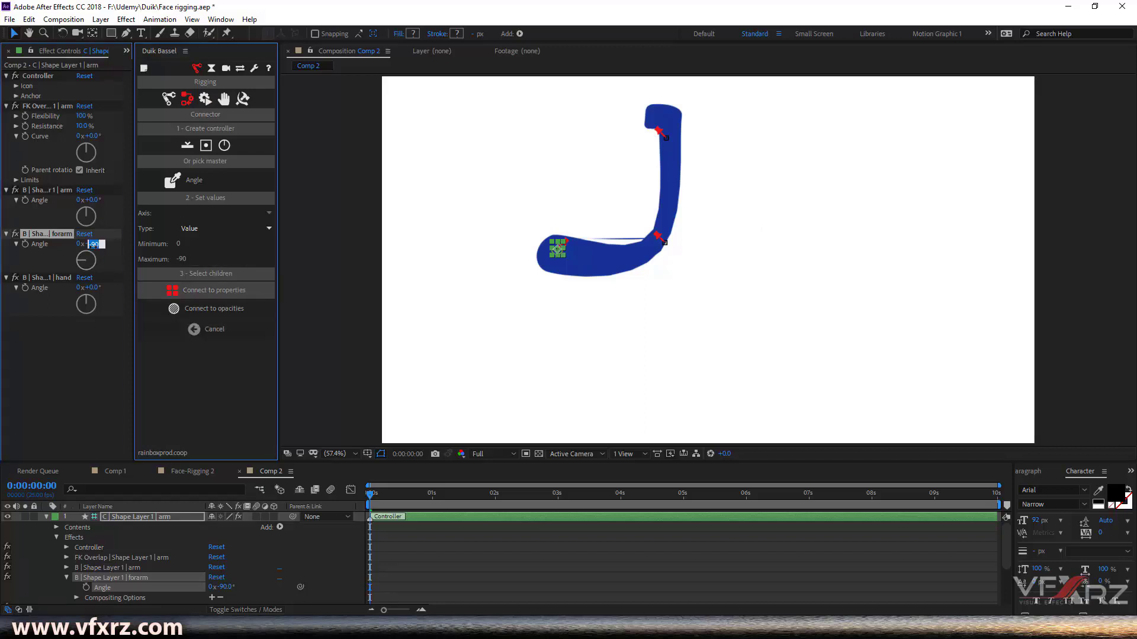
text(0)
key(Return)
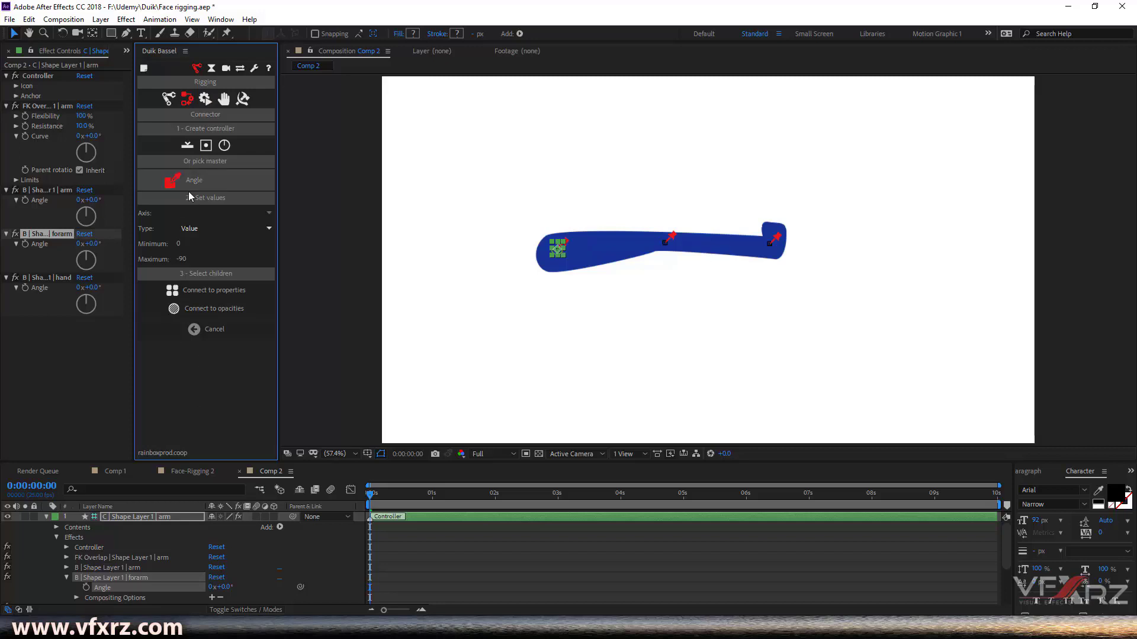
Step: Select Shape Layer 2's bulge Path property, previewing its animation
click(206, 182)
scroll(178, 551, down, 3)
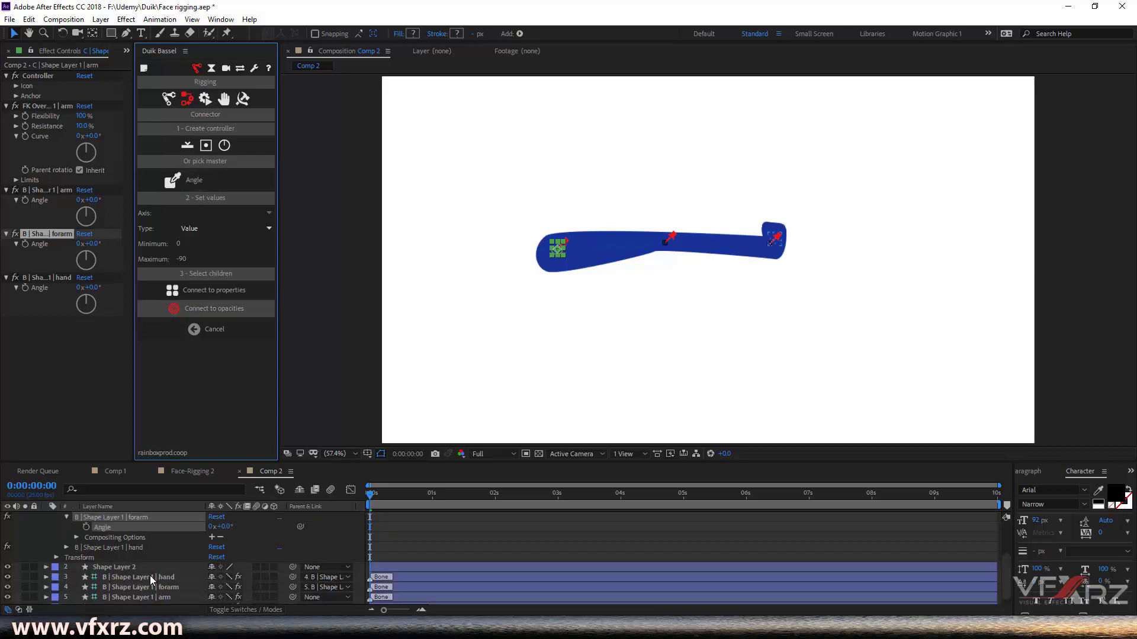
click(125, 566)
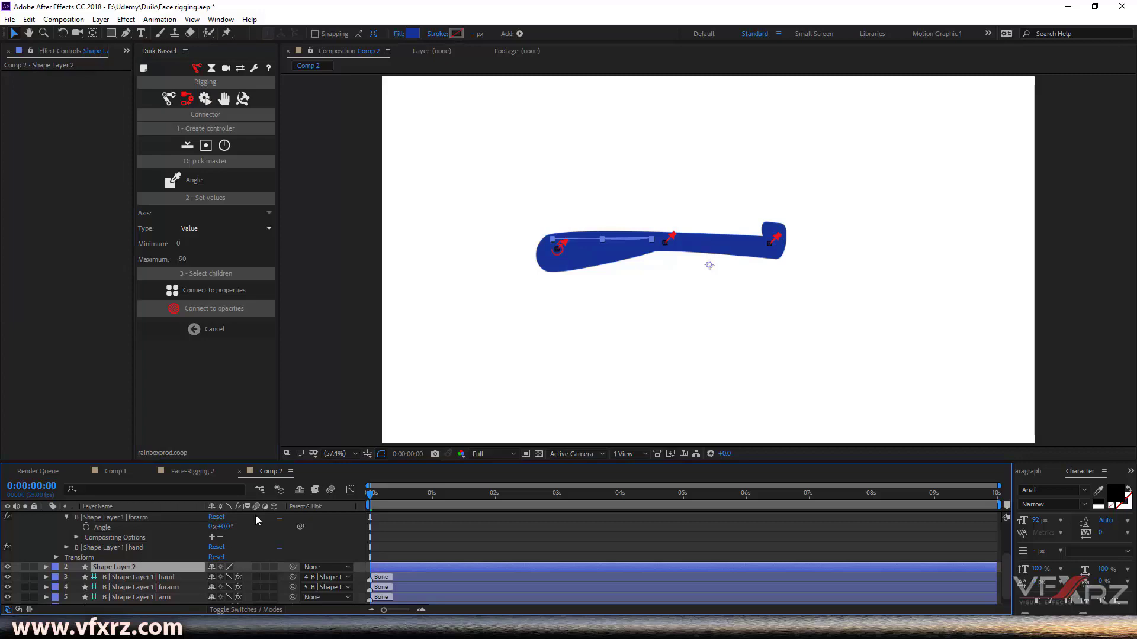
click(47, 567)
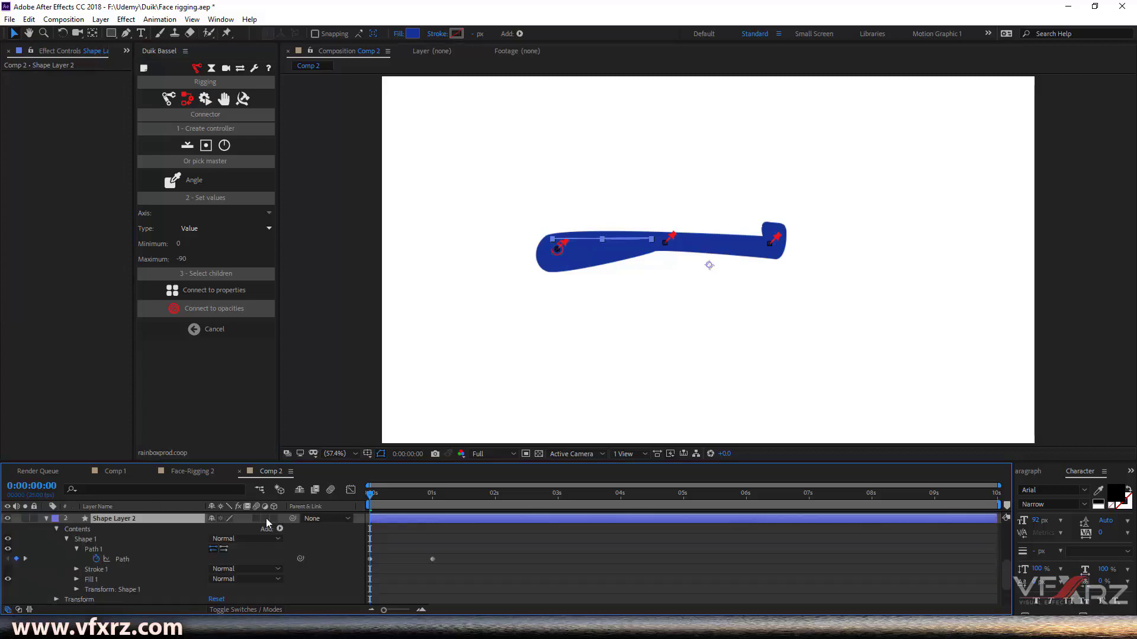
drag(372, 494, 370, 496)
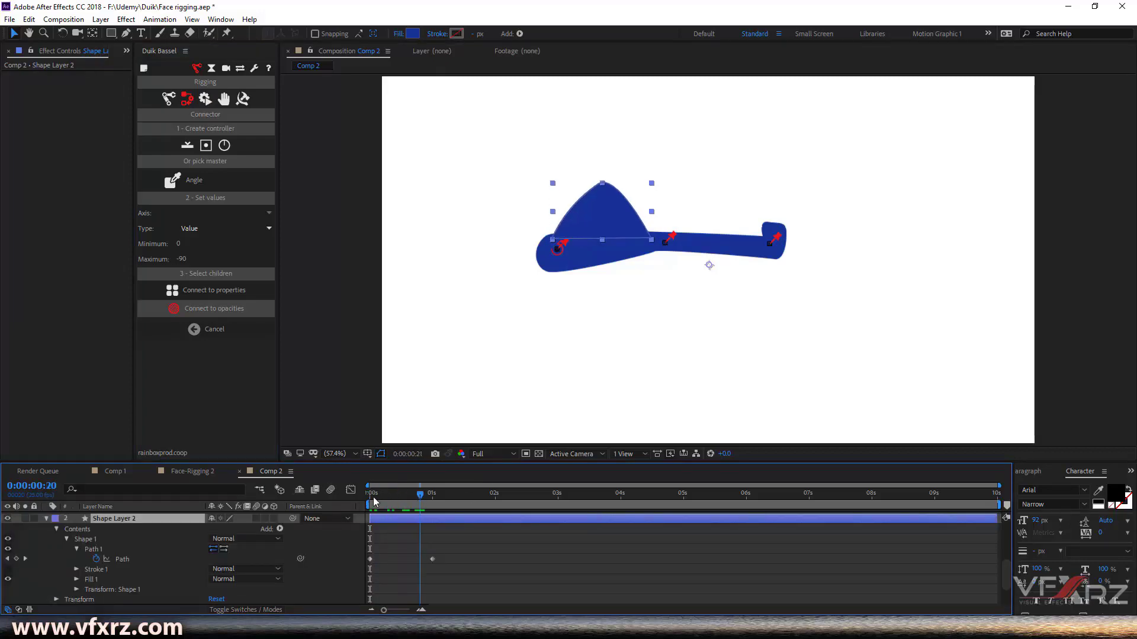
click(112, 561)
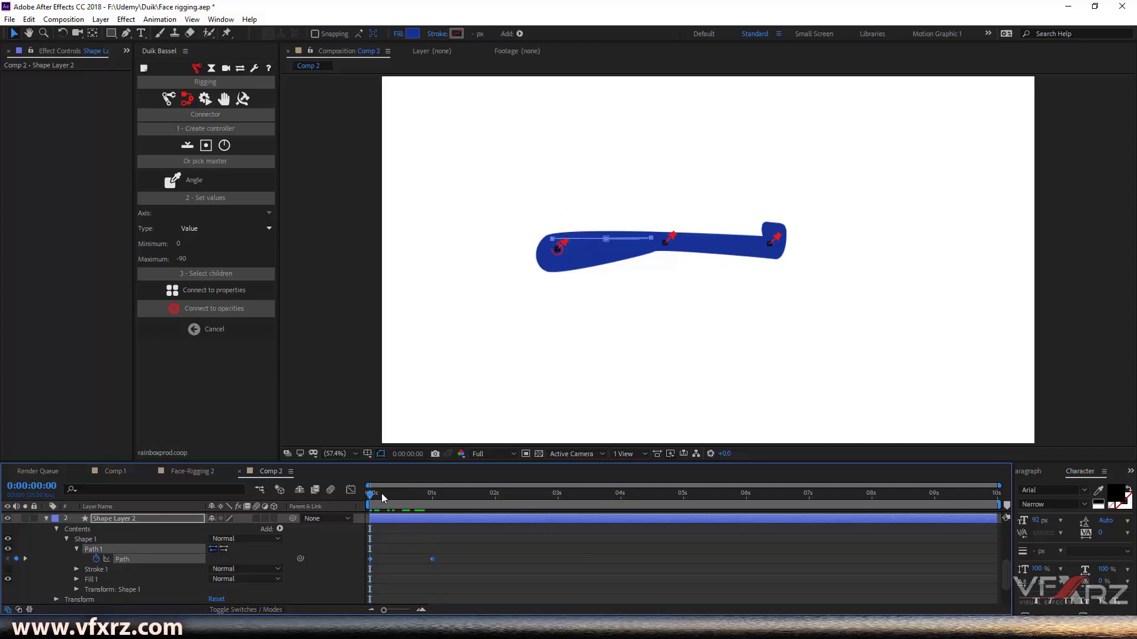
mouse_move(382, 498)
mouse_down()
mouse_move(430, 498)
mouse_move(369, 511)
mouse_move(444, 518)
mouse_move(319, 519)
mouse_up()
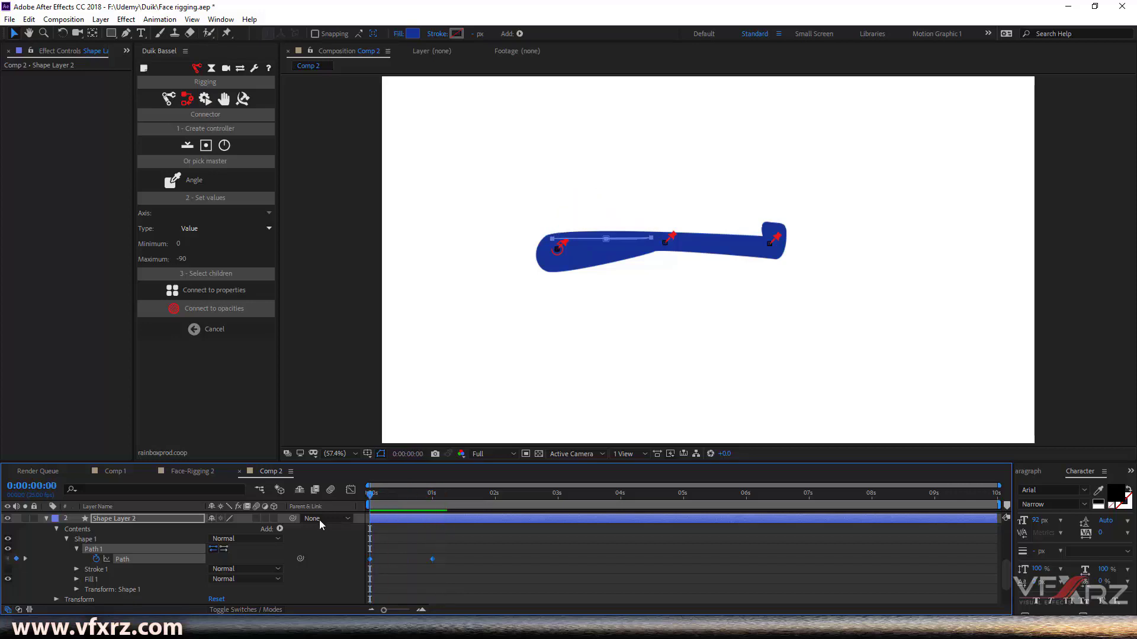
Step: Connect the selected path to the forearm Angle connector and collapse the layers
click(213, 291)
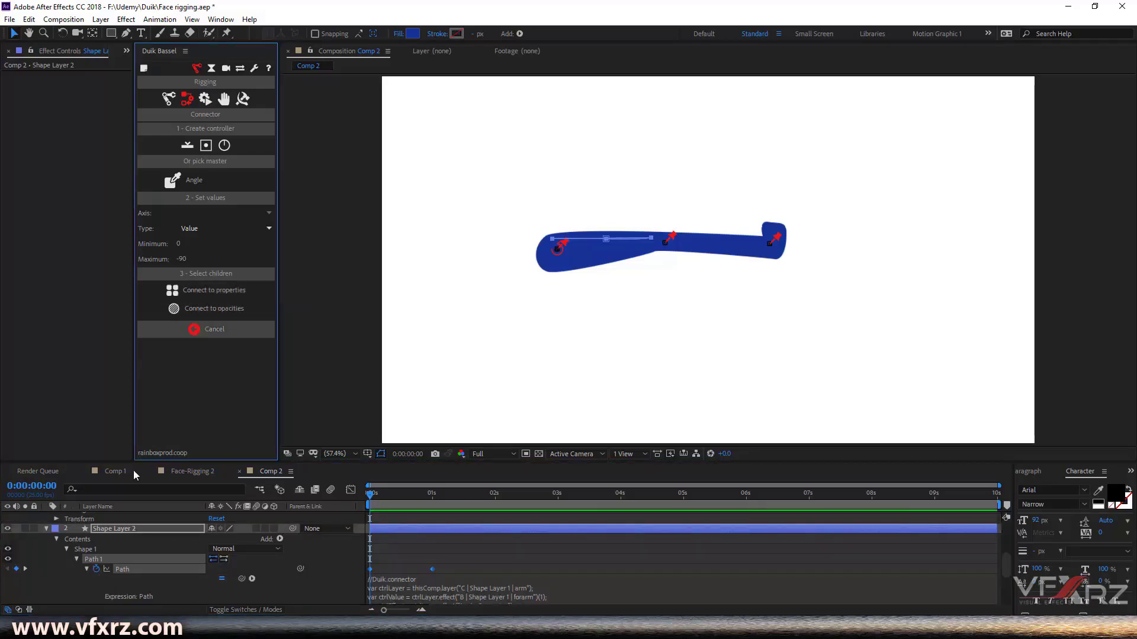
click(70, 587)
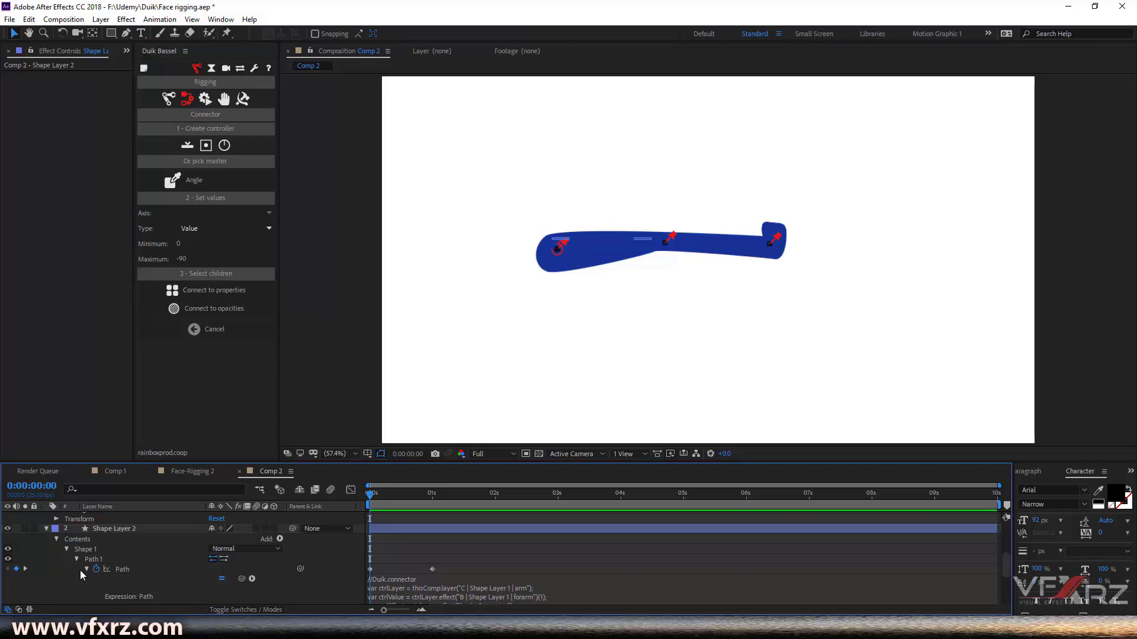
scroll(81, 571, up, 3)
click(46, 516)
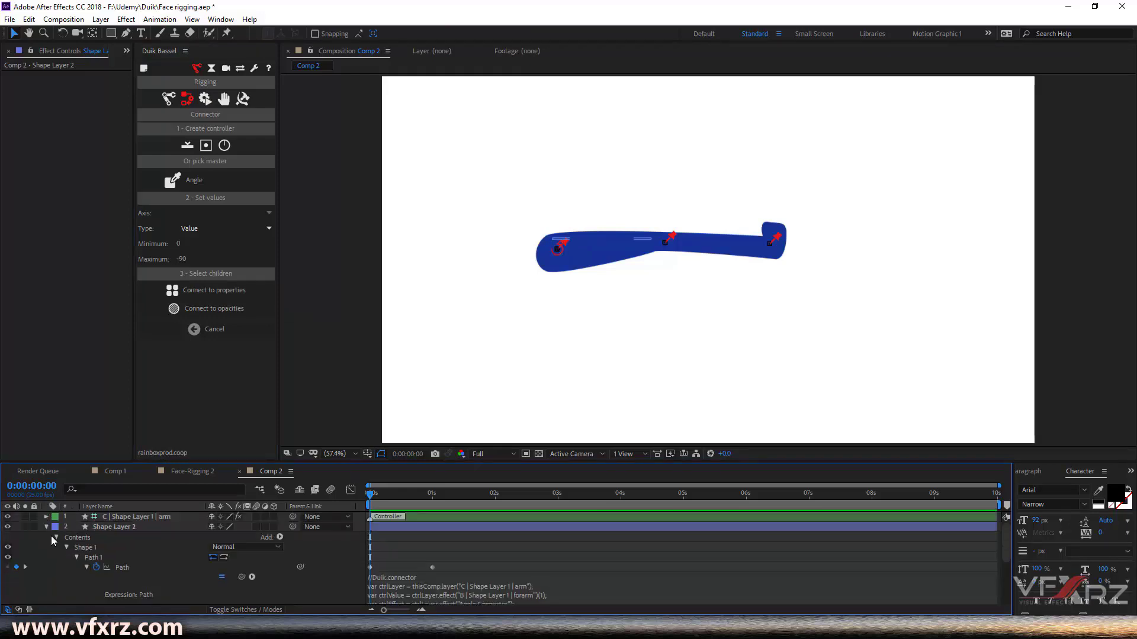
click(47, 526)
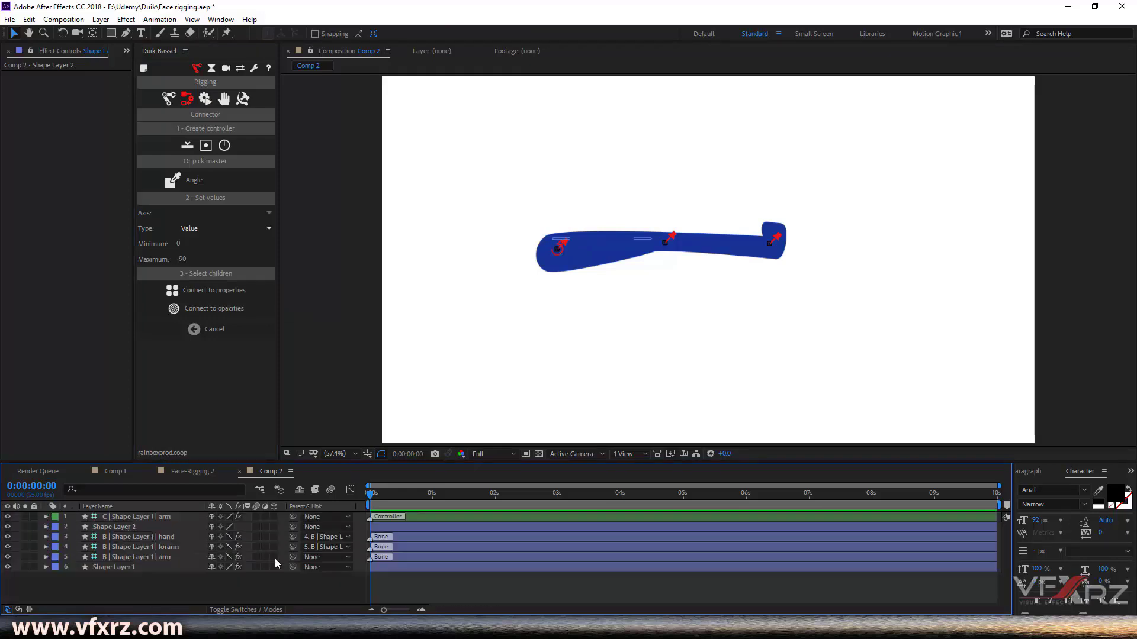
Step: Scrub the controller's forearm Angle to about -55° and watch the bulge swell
click(158, 515)
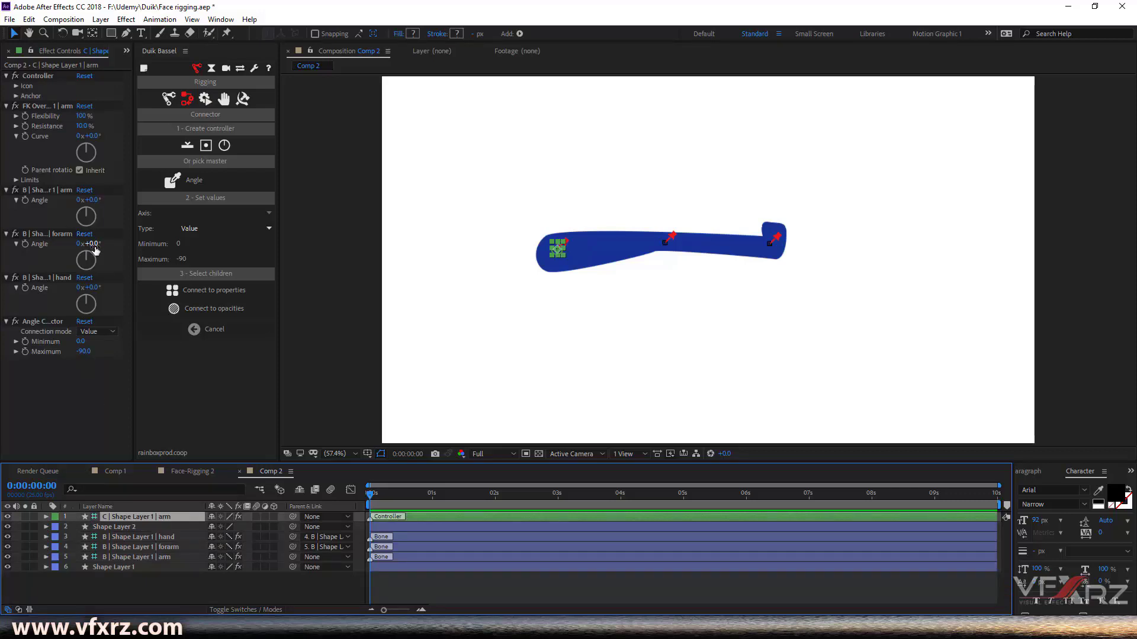
mouse_move(87, 244)
mouse_down()
mouse_move(42, 252)
mouse_move(77, 252)
mouse_up()
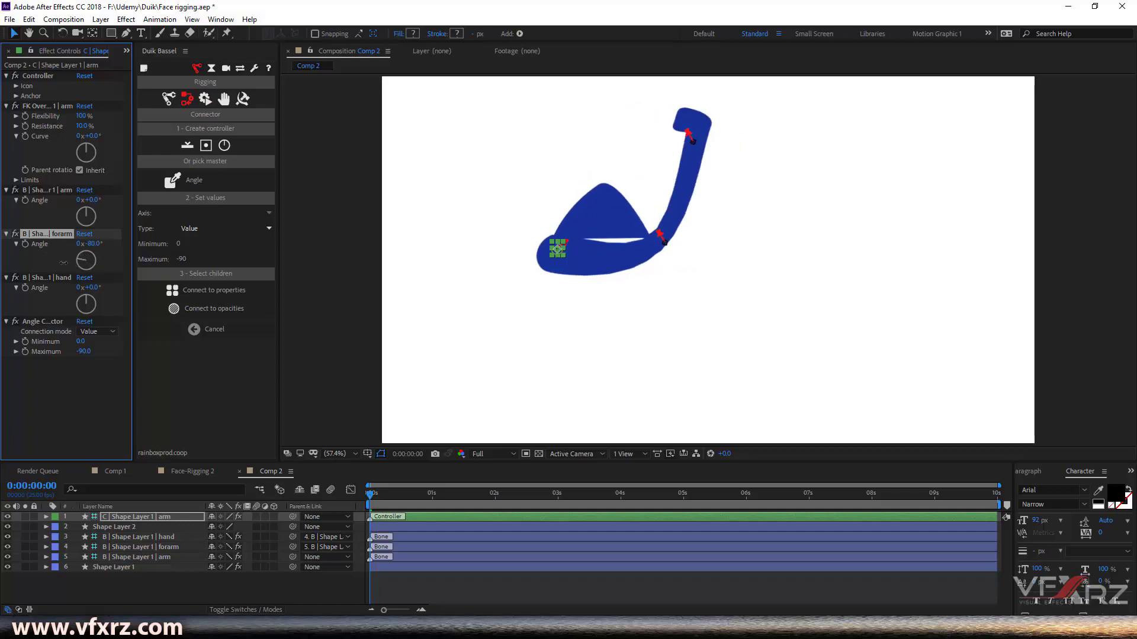
drag(76, 252, 61, 252)
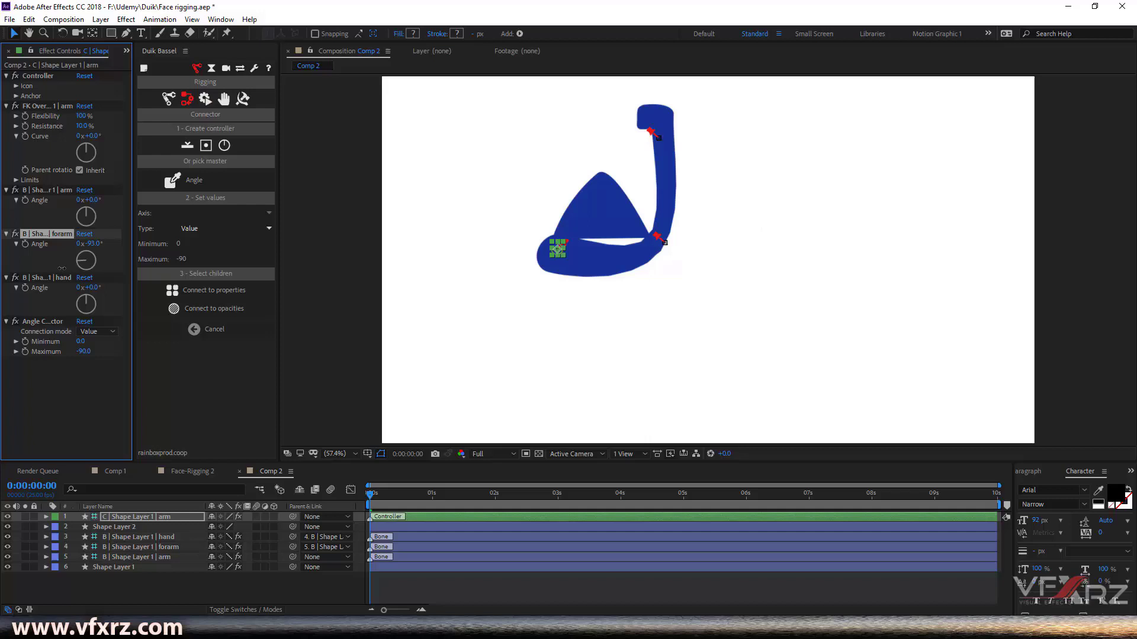
drag(61, 252, 73, 251)
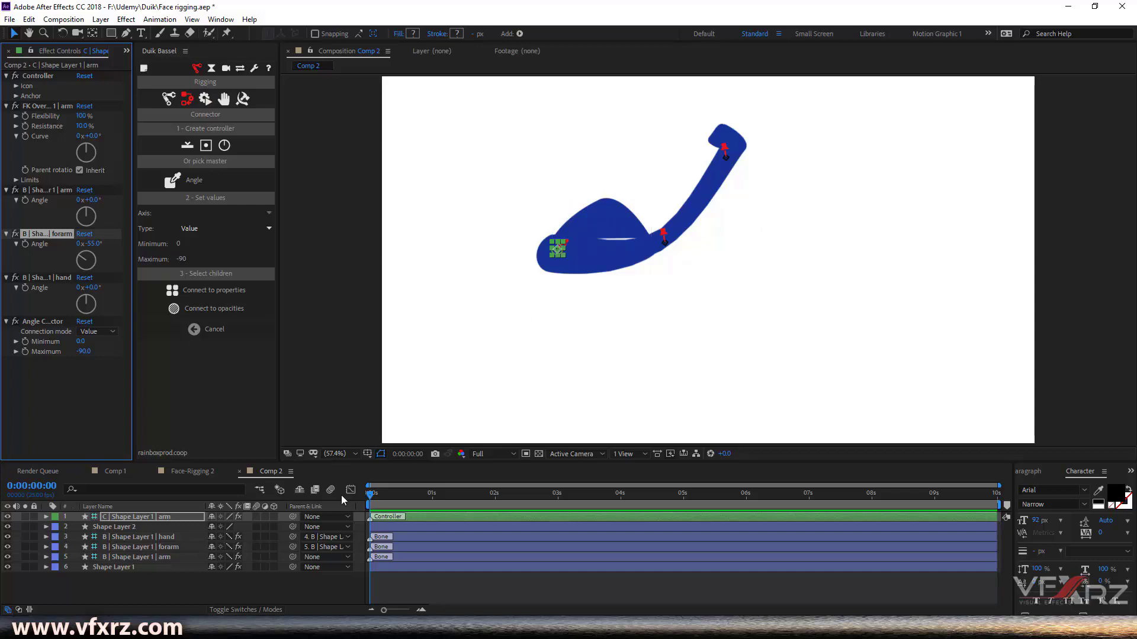
Step: Move Shape Layer 2 a few pixels down, advance to frame 12, and reselect the controller
click(113, 529)
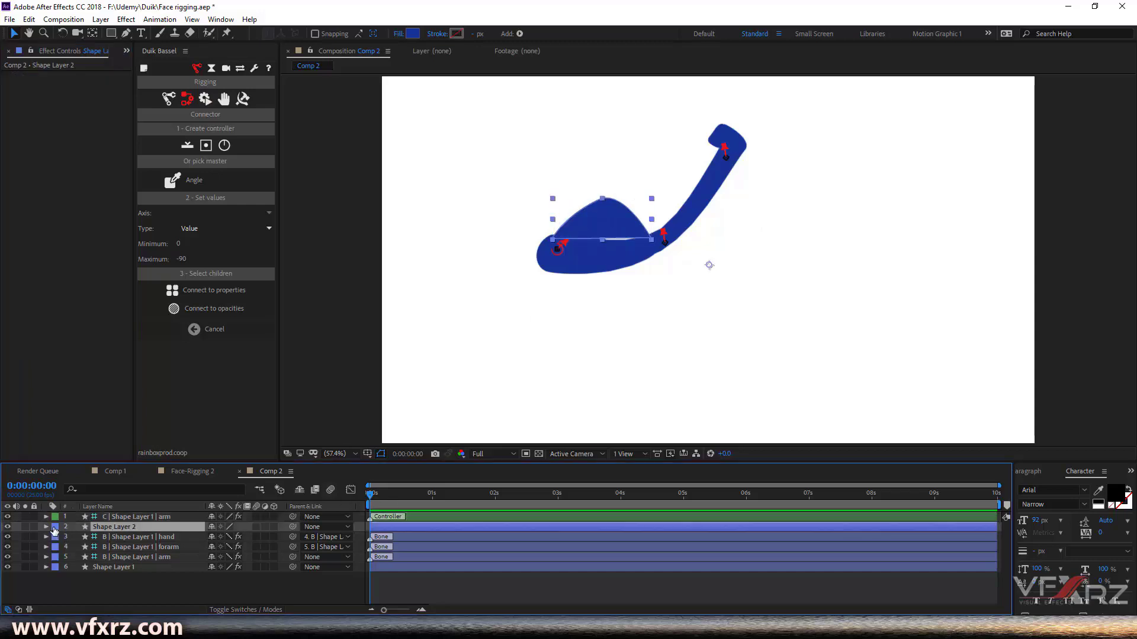
click(634, 247)
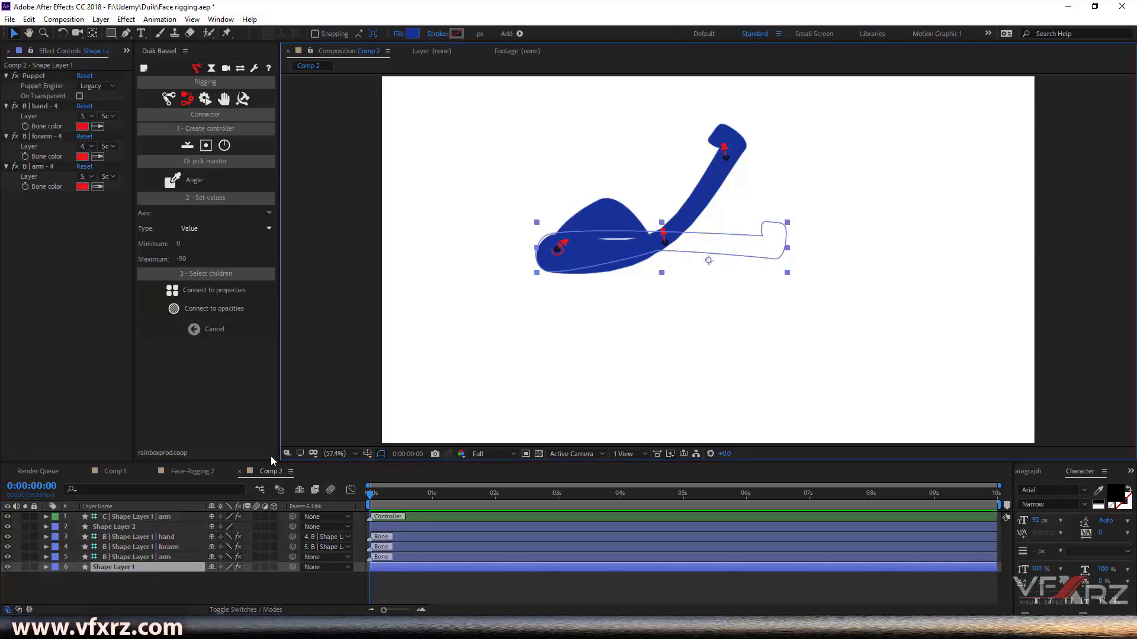
click(176, 524)
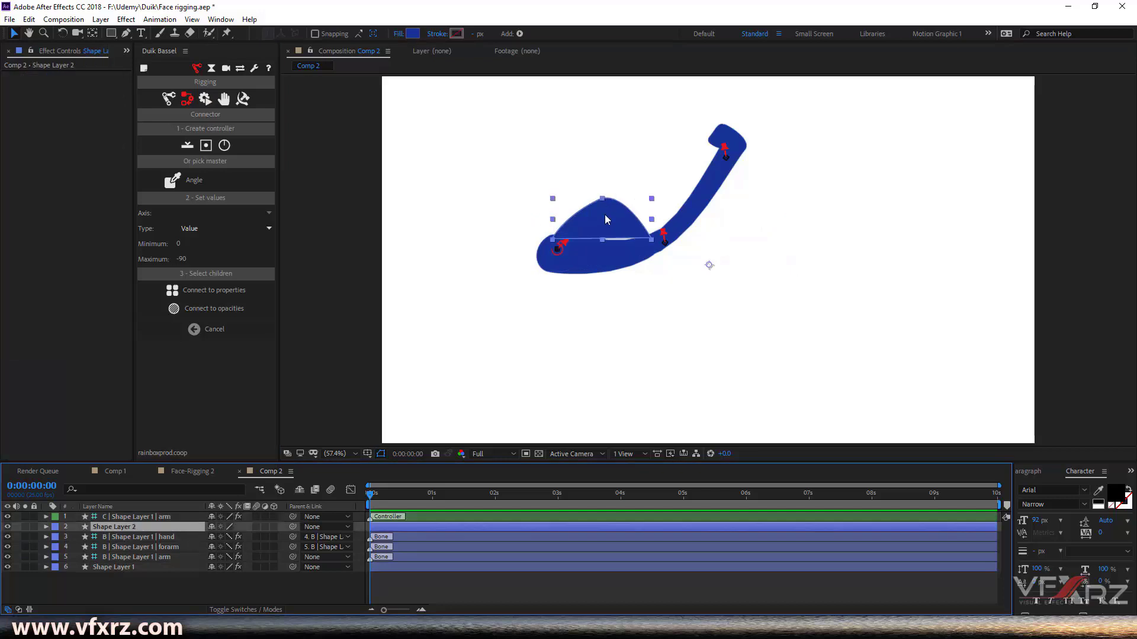
drag(605, 219, 604, 223)
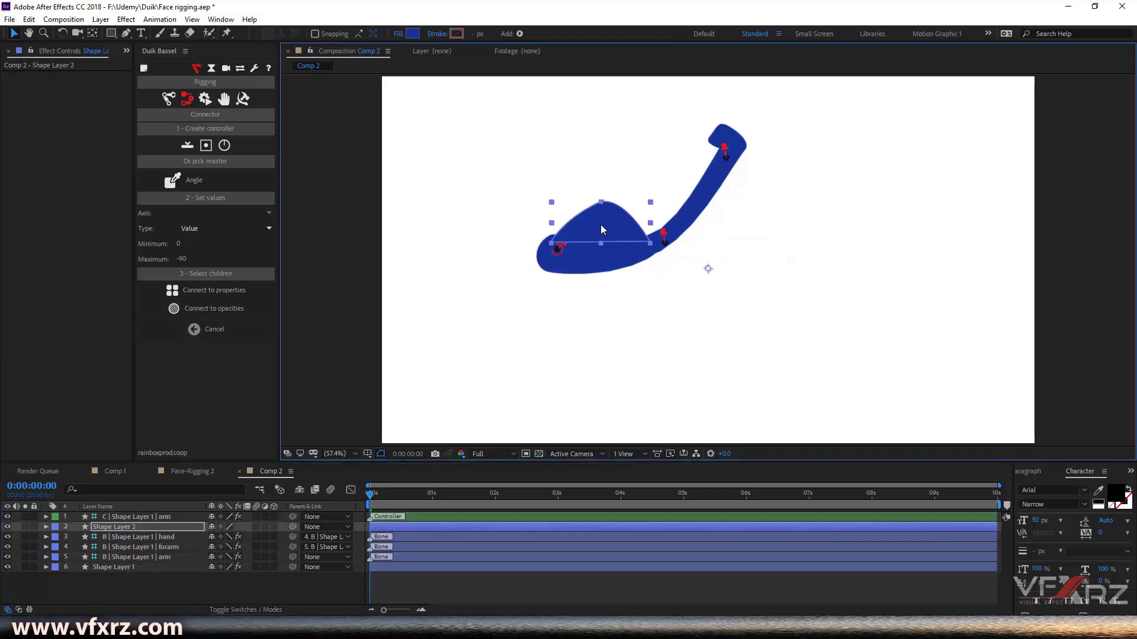
click(940, 266)
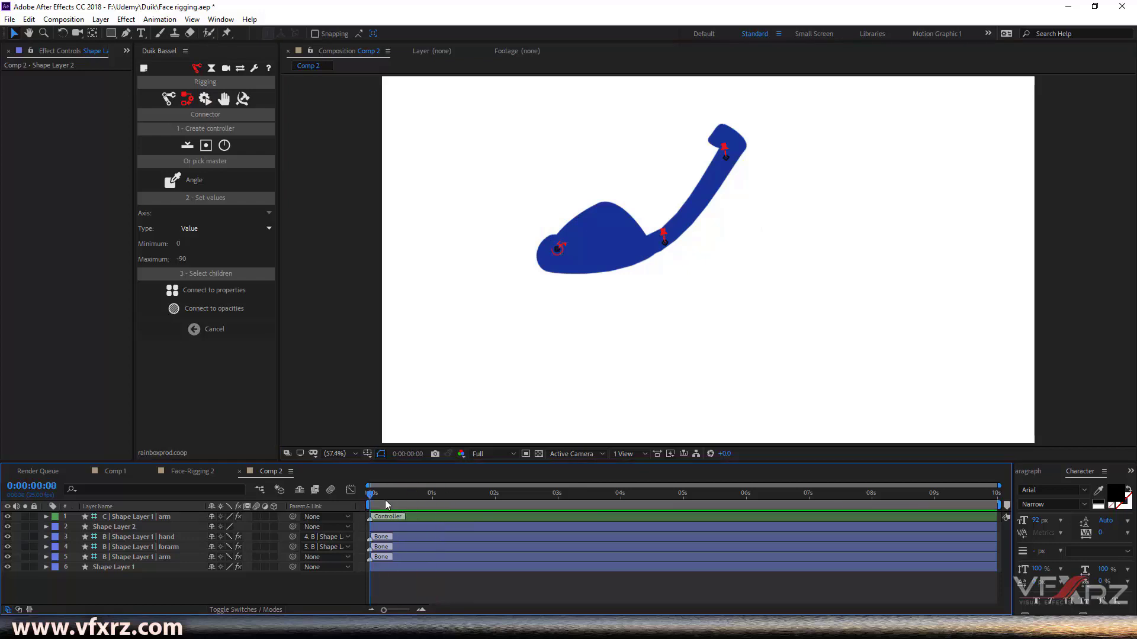
mouse_move(440, 493)
mouse_down()
mouse_move(452, 494)
mouse_move(423, 507)
mouse_up()
click(95, 518)
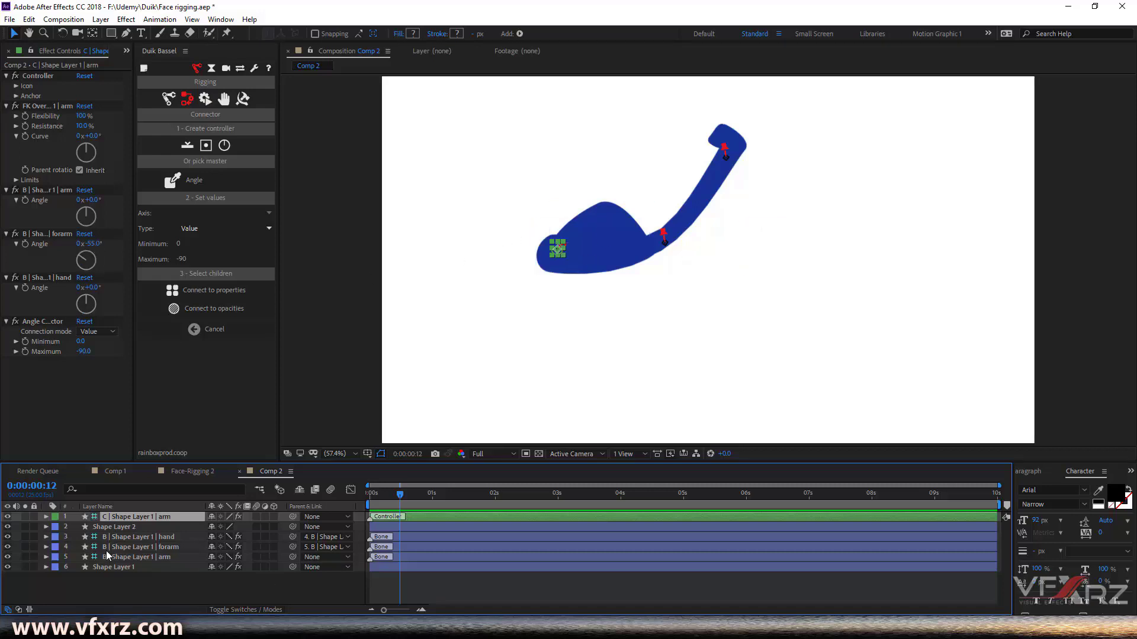
Step: Check the bulge path keyframes, then scrub the forearm Angle to about -94°
click(107, 526)
key(e)
key(e)
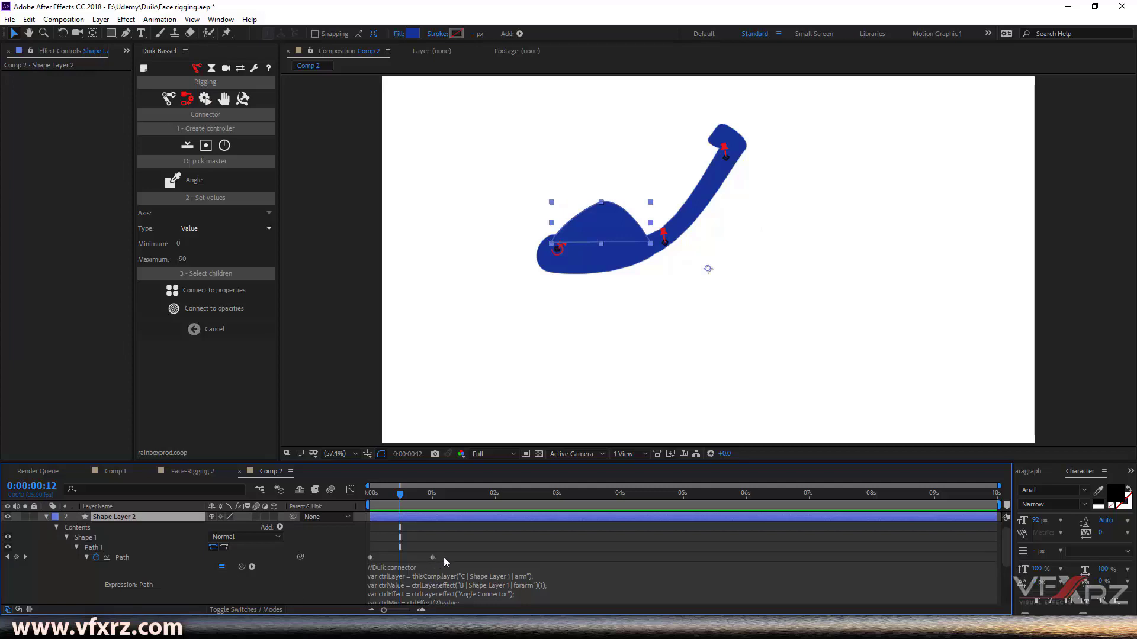
mouse_move(443, 556)
mouse_down()
mouse_move(370, 554)
mouse_move(446, 555)
mouse_up()
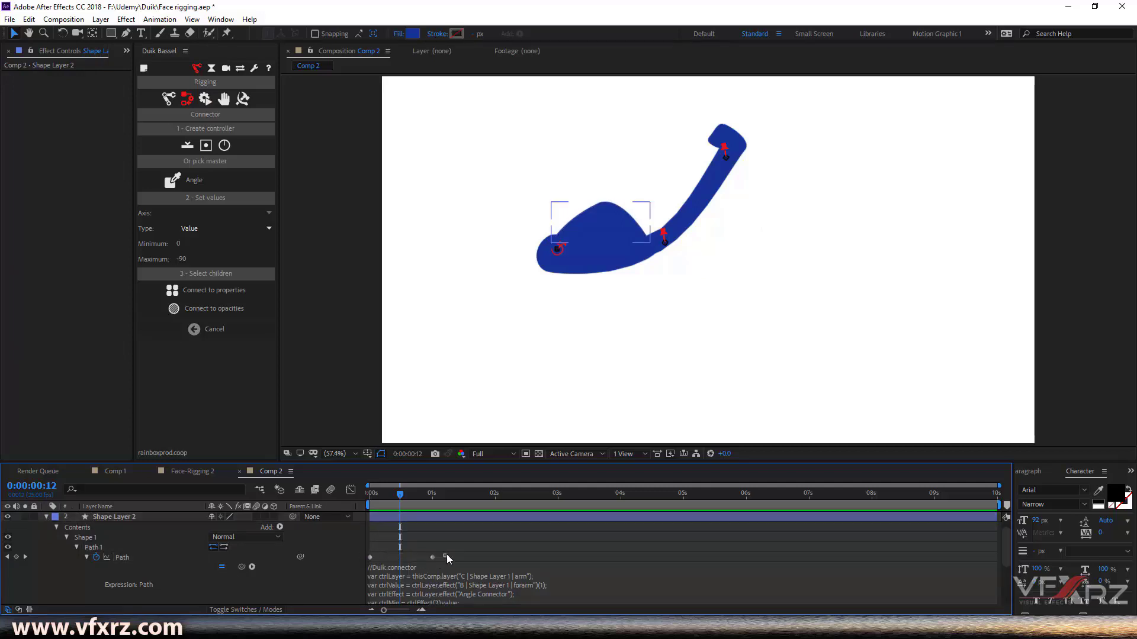
click(45, 517)
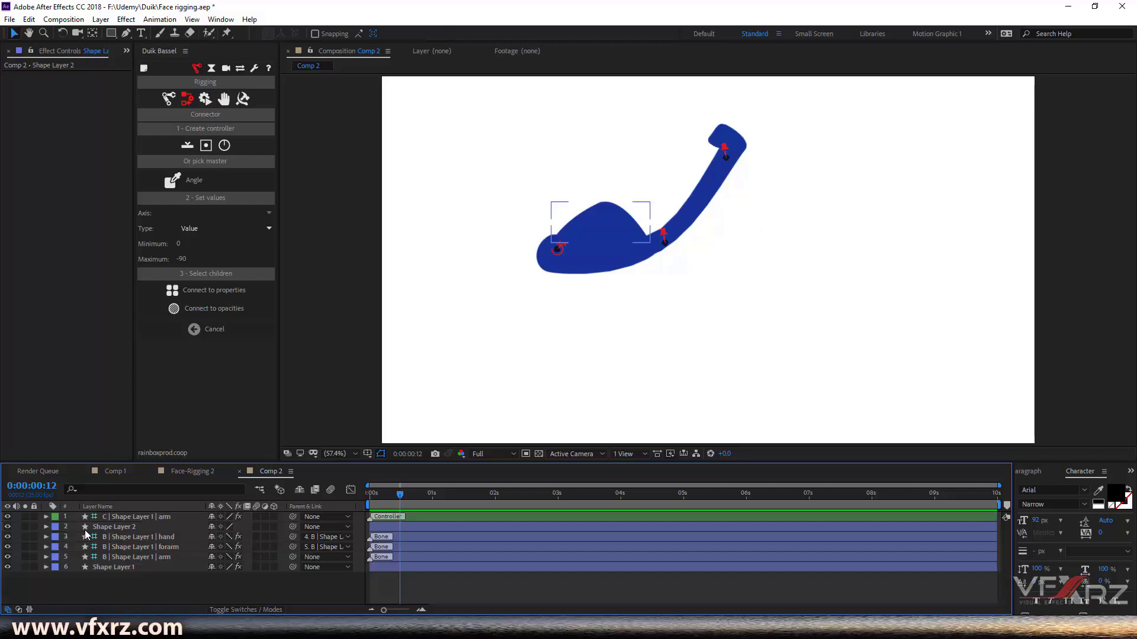
click(124, 520)
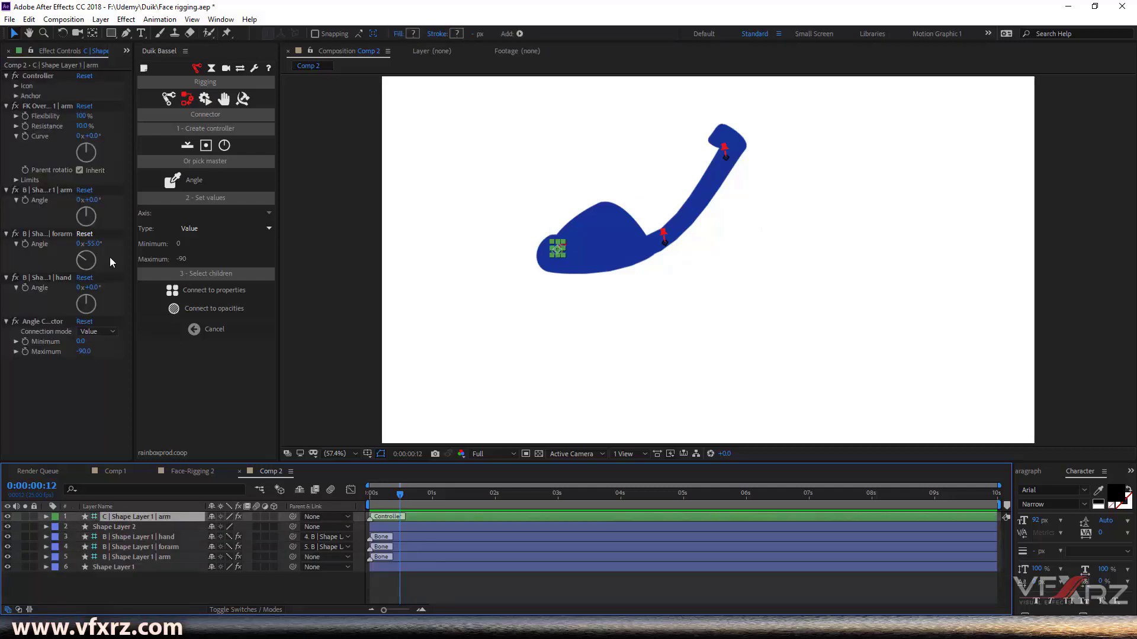
drag(88, 244, 72, 245)
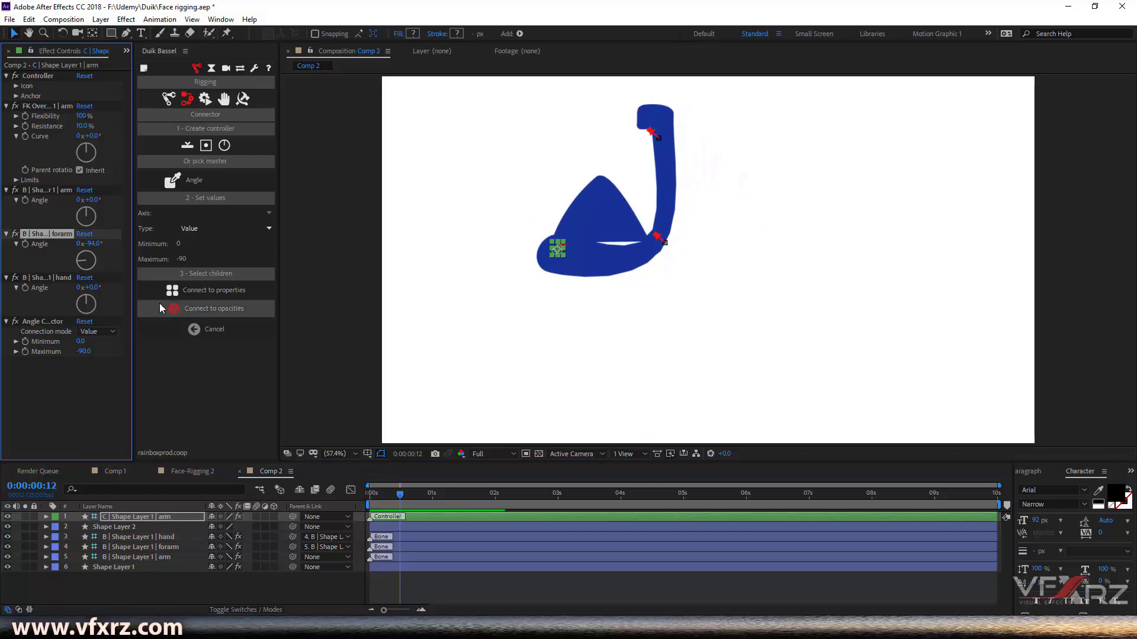
click(612, 227)
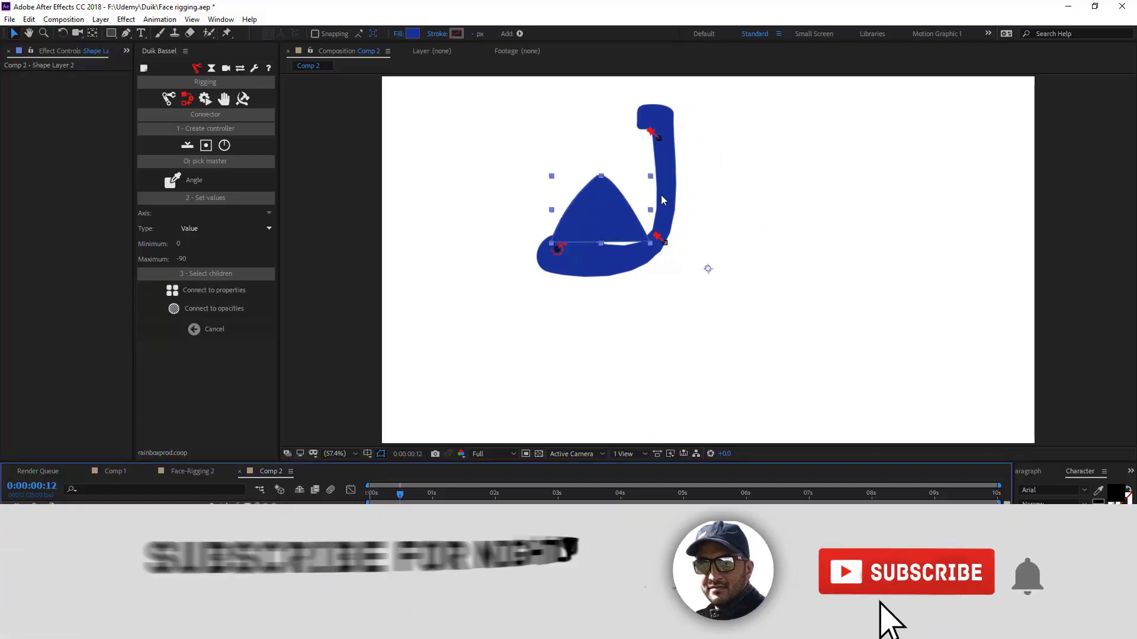
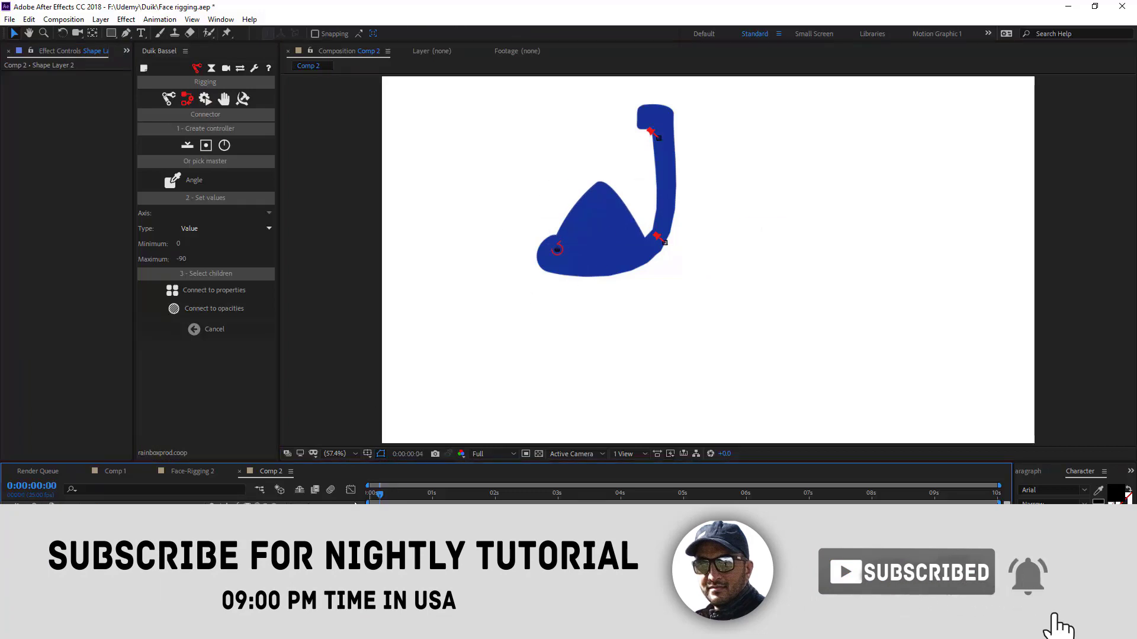
Step: At the timeline start, set the controller's forearm Angle to 0°, then move to 02s
key(Home)
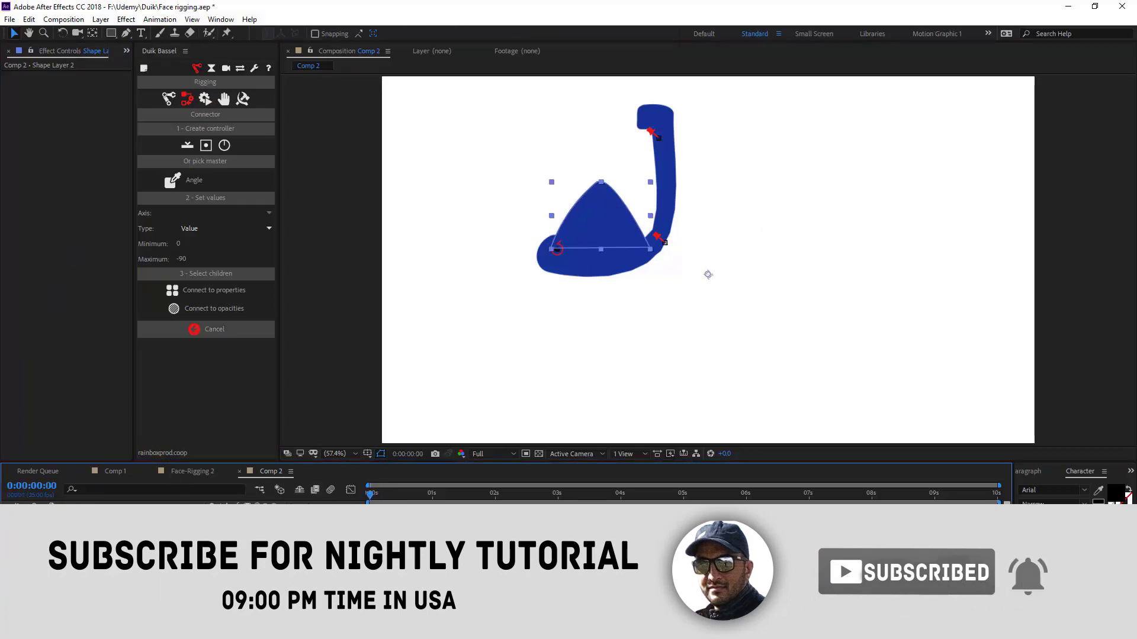
click(557, 249)
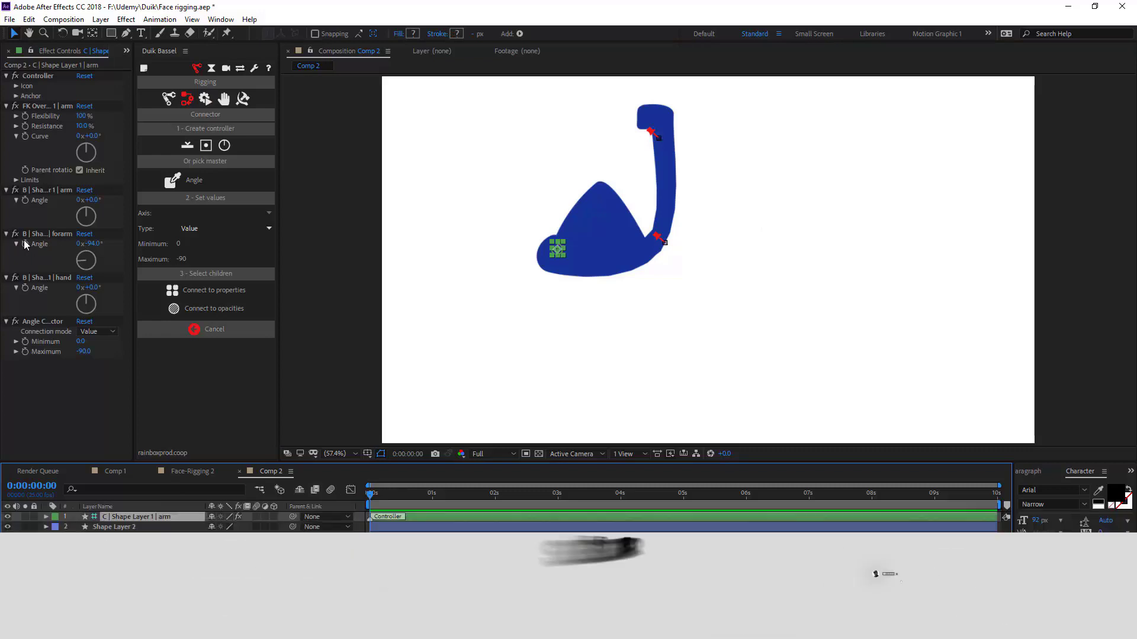
drag(82, 243, 93, 245)
click(94, 244)
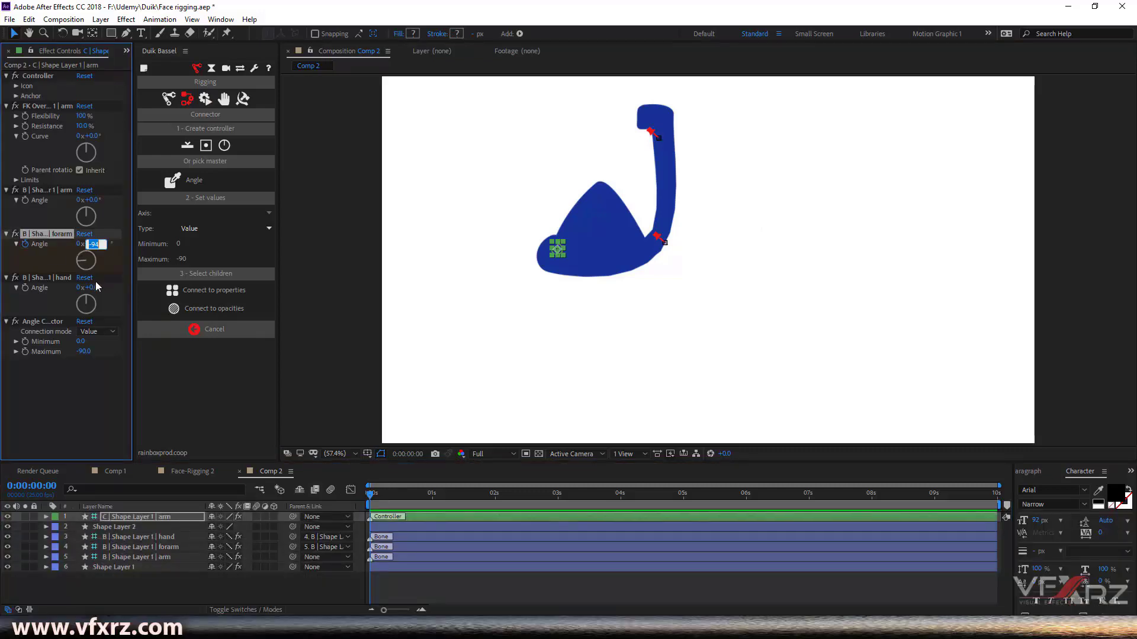
text(0)
key(Return)
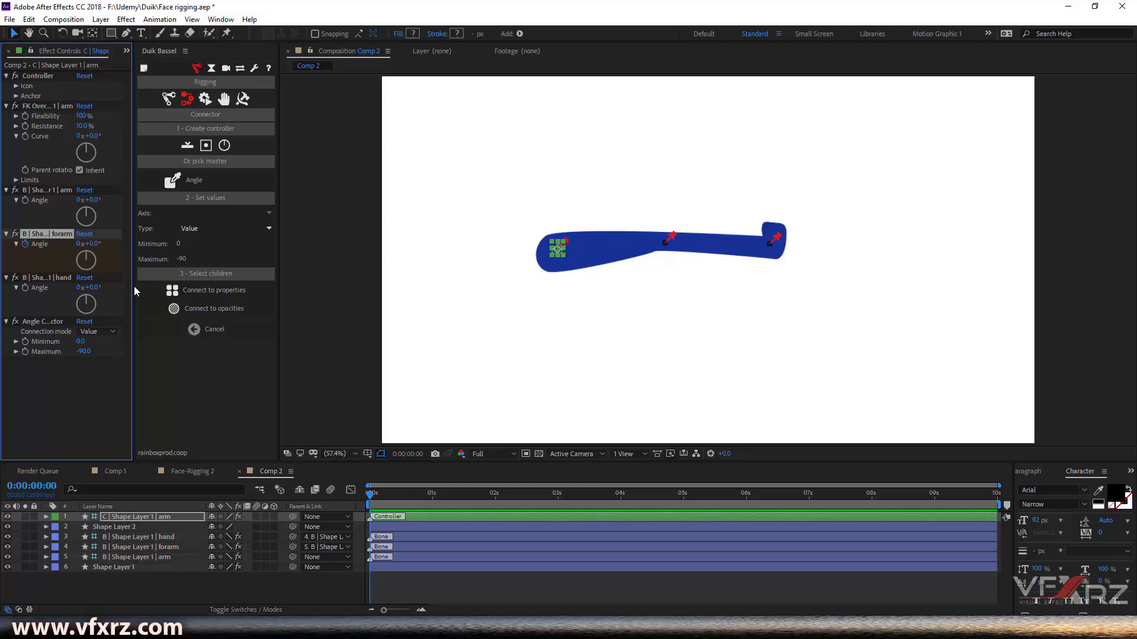
drag(410, 495, 492, 509)
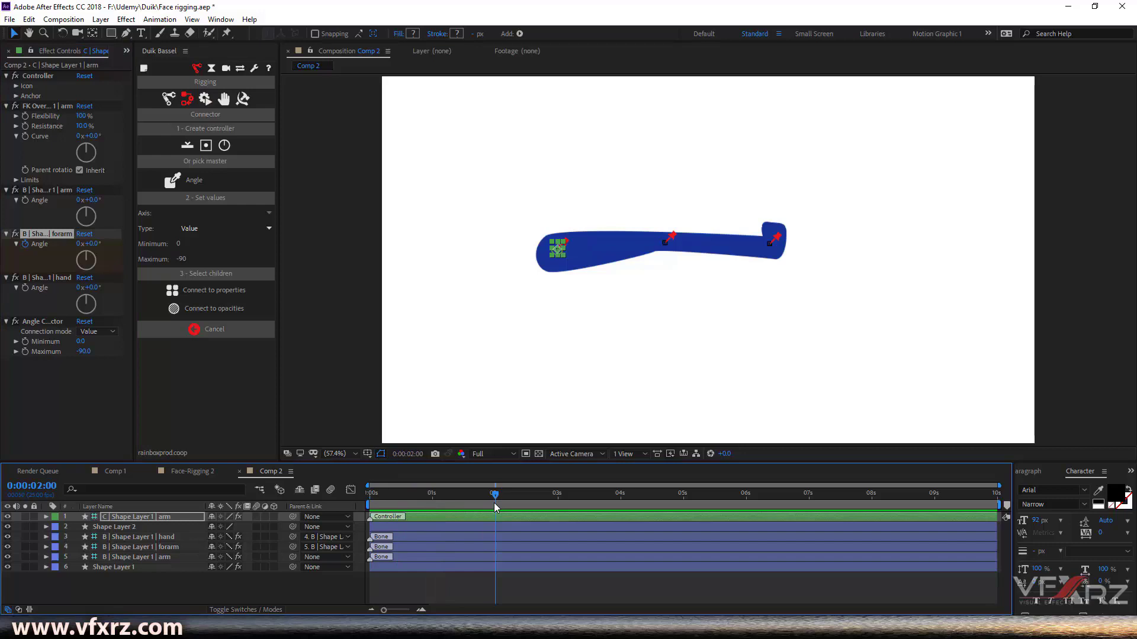
Step: Set the forearm Angle to about -94° at 02s, then preview and scrub the bend
click(94, 244)
text(-9)
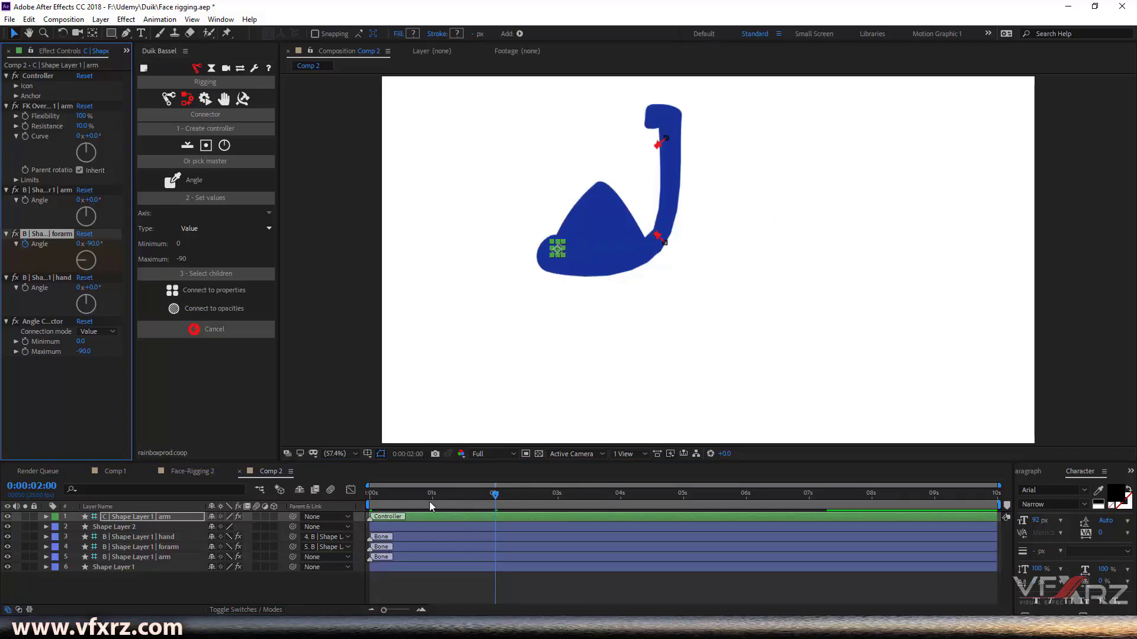
key(Home)
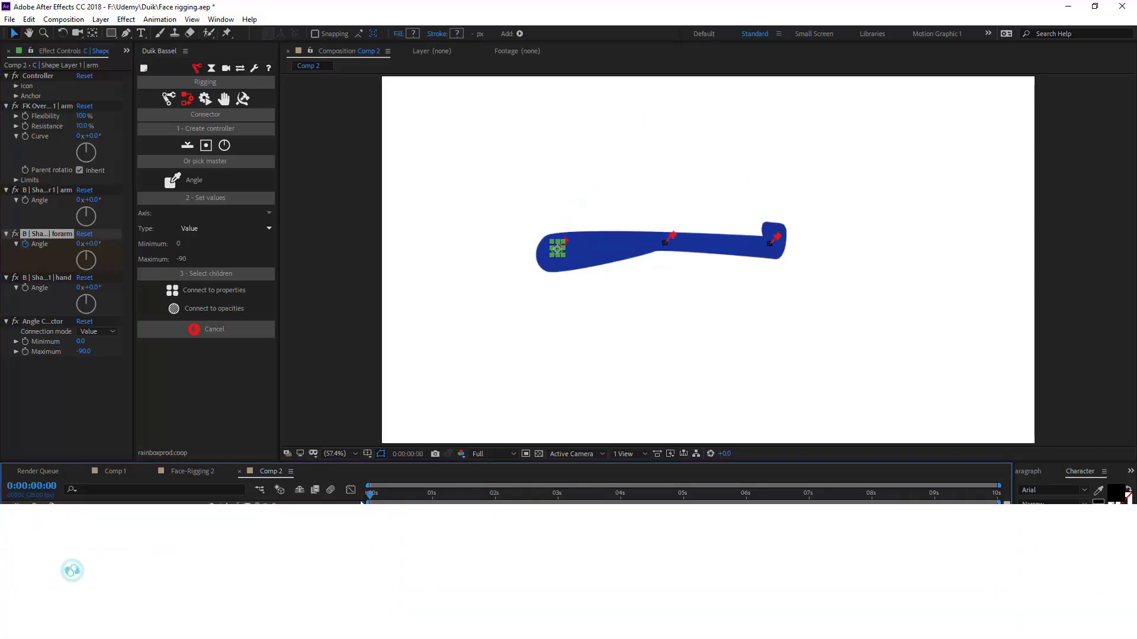
key(space)
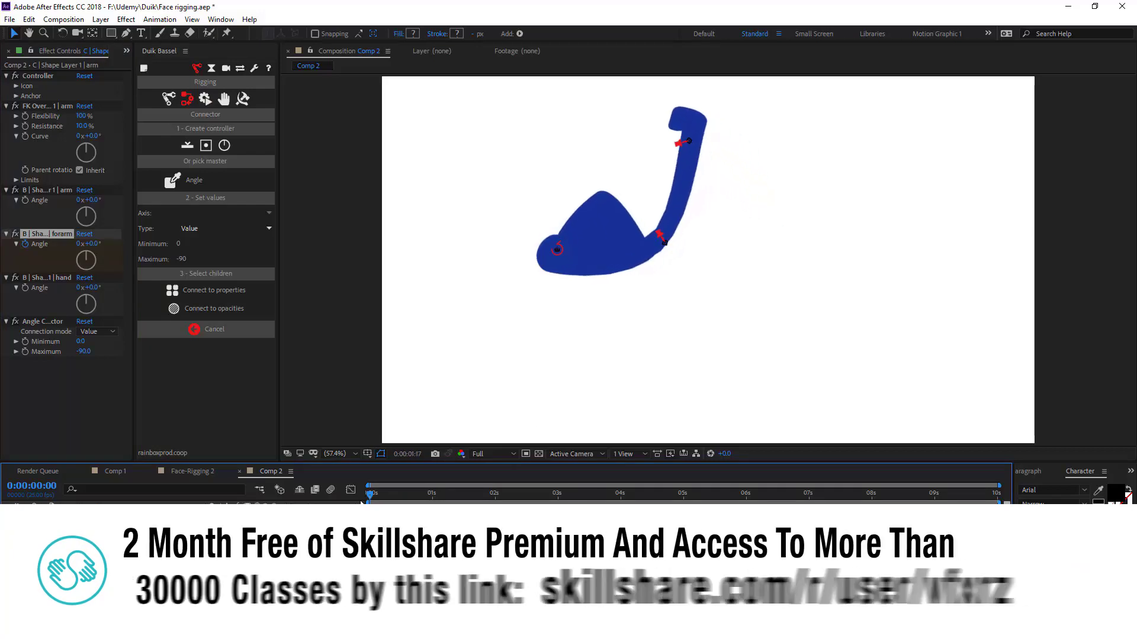
key(space)
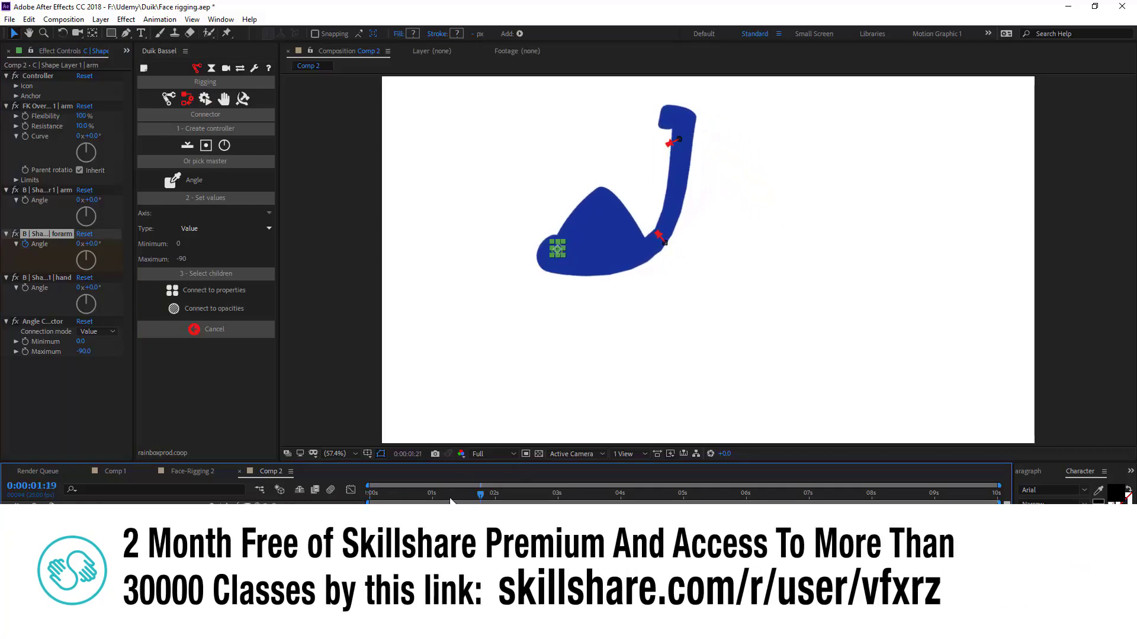
drag(450, 502, 457, 494)
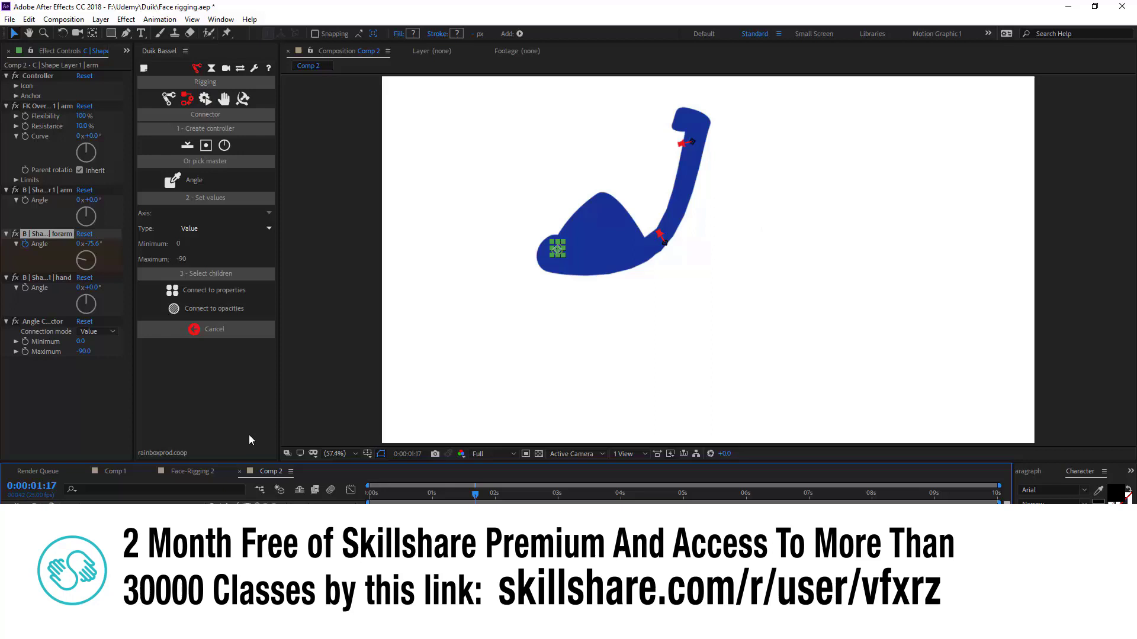